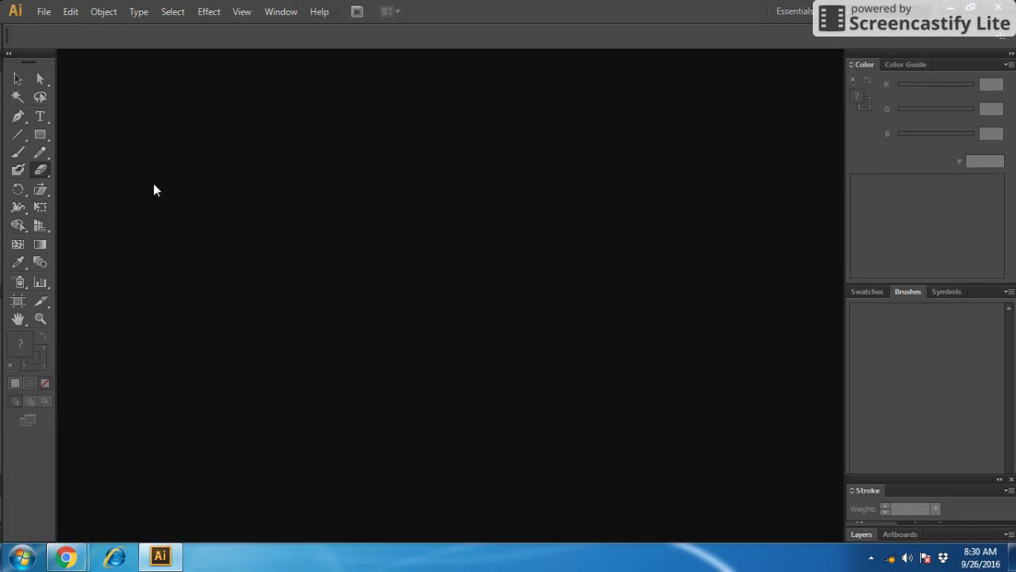
Open the Eraser tool's flyout to reveal the Scissors and Knife tools
left_click(43, 170)
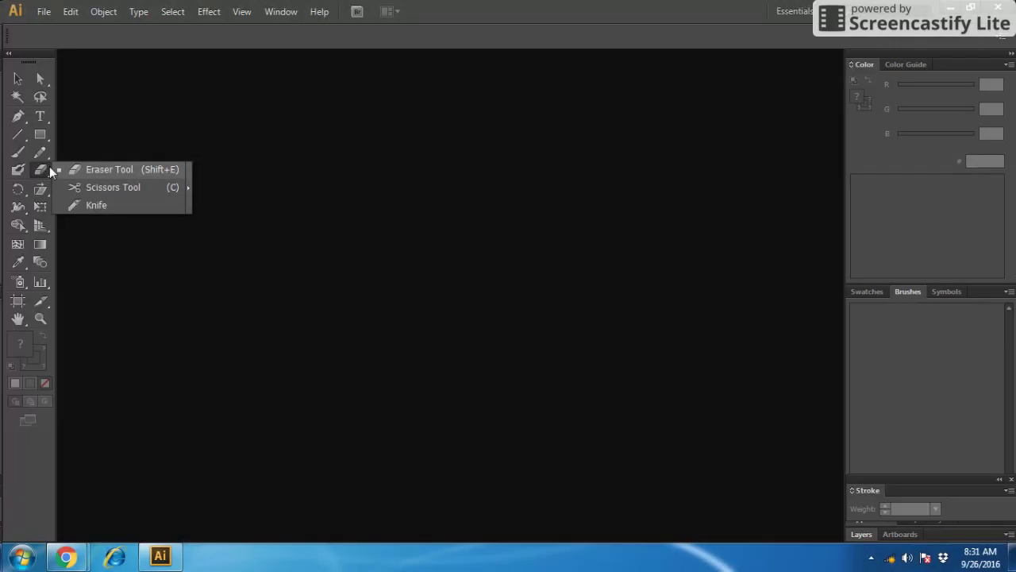
Create a new 960 x 560 px Web-profile document named 'blob brush'
left_click(42, 15)
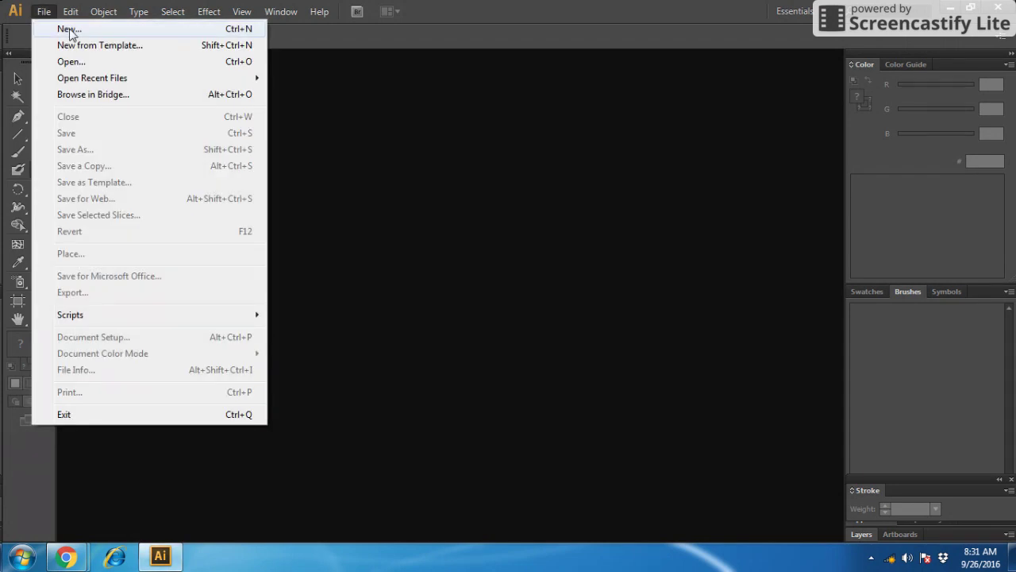
left_click(70, 31)
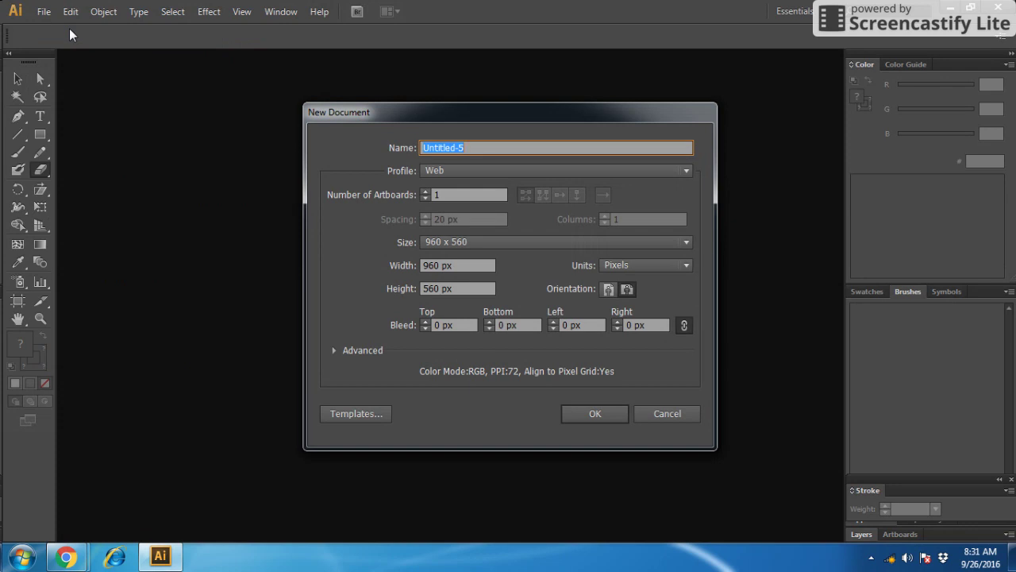
type("blob brush")
key("Return")
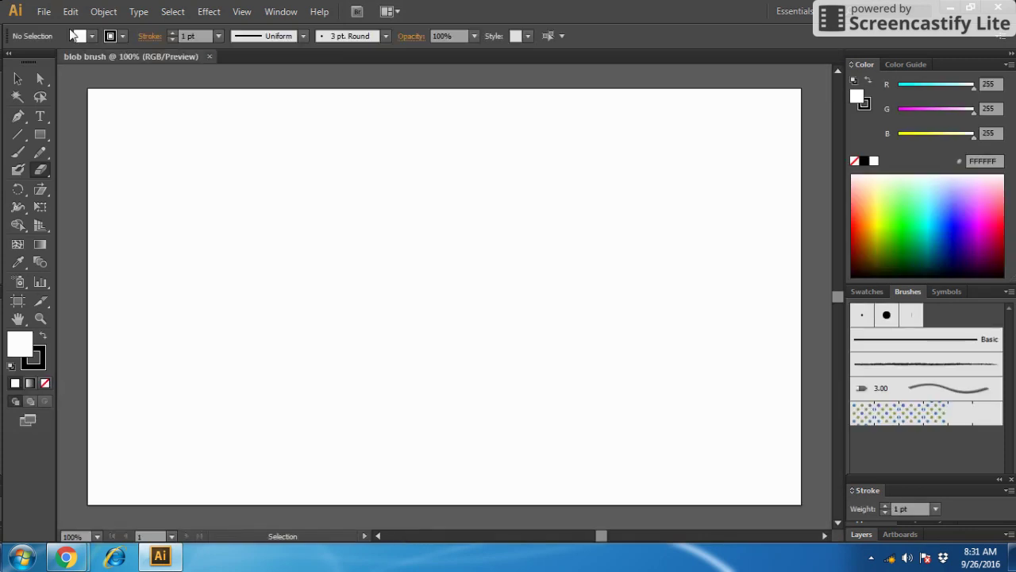
Paint two trial freehand strokes on the artboard with the Blob Brush
left_click(17, 169)
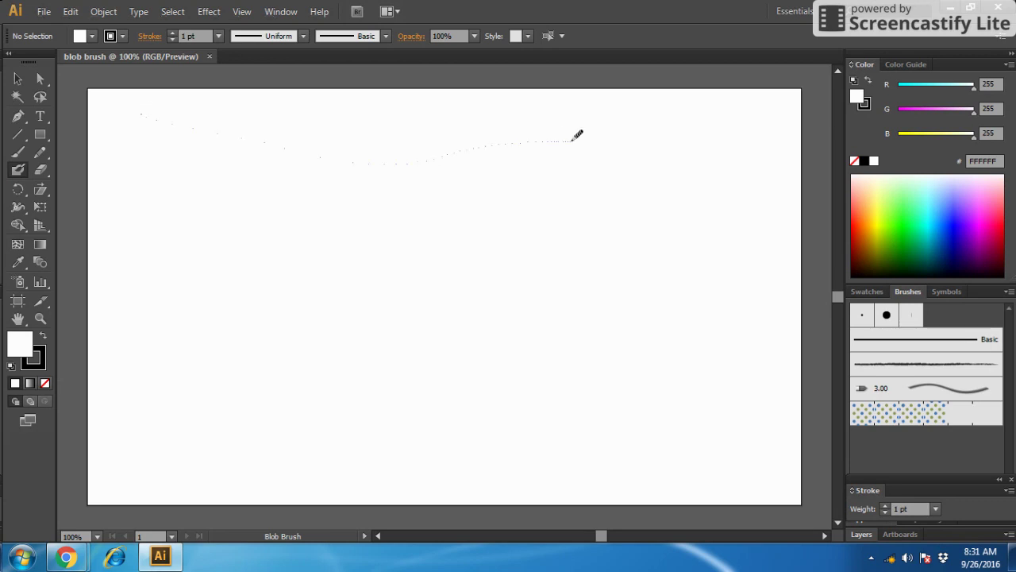
left_click_drag(573, 140, 623, 149)
left_click_drag(361, 199, 222, 274)
Set the fill colour to RGB Red and the stroke weight to 7 pt
left_click(91, 34)
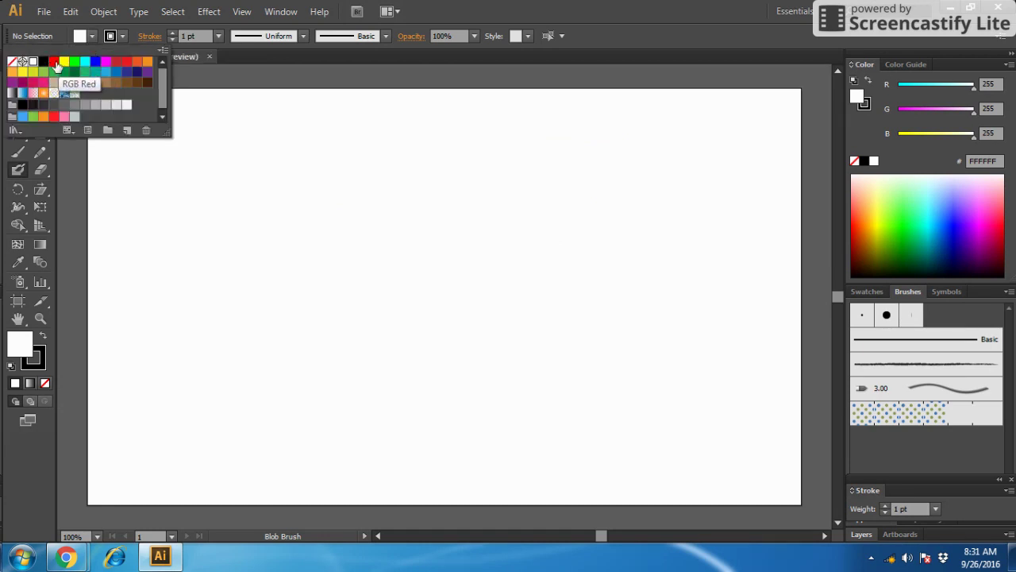
left_click(53, 62)
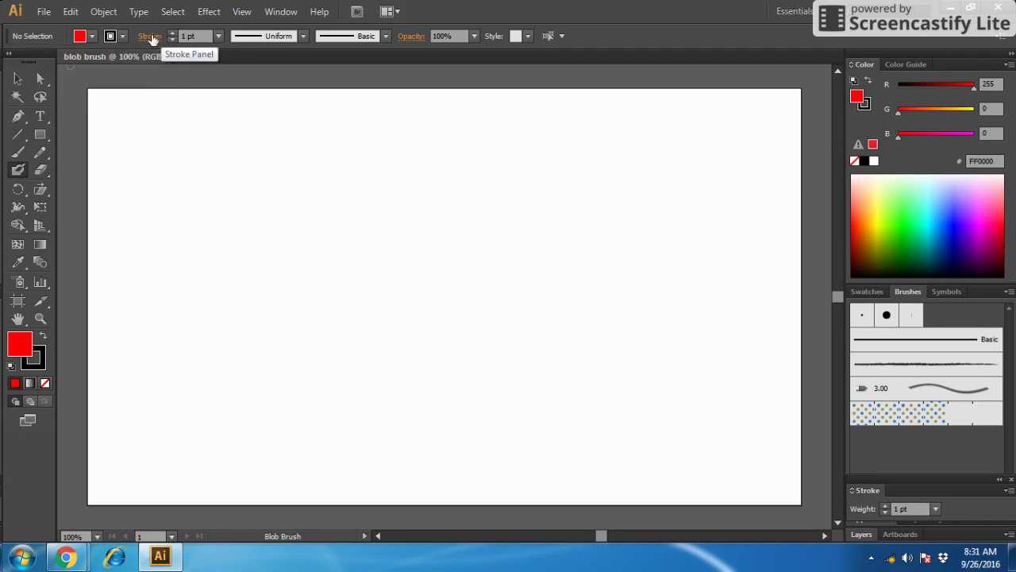
left_click(218, 37)
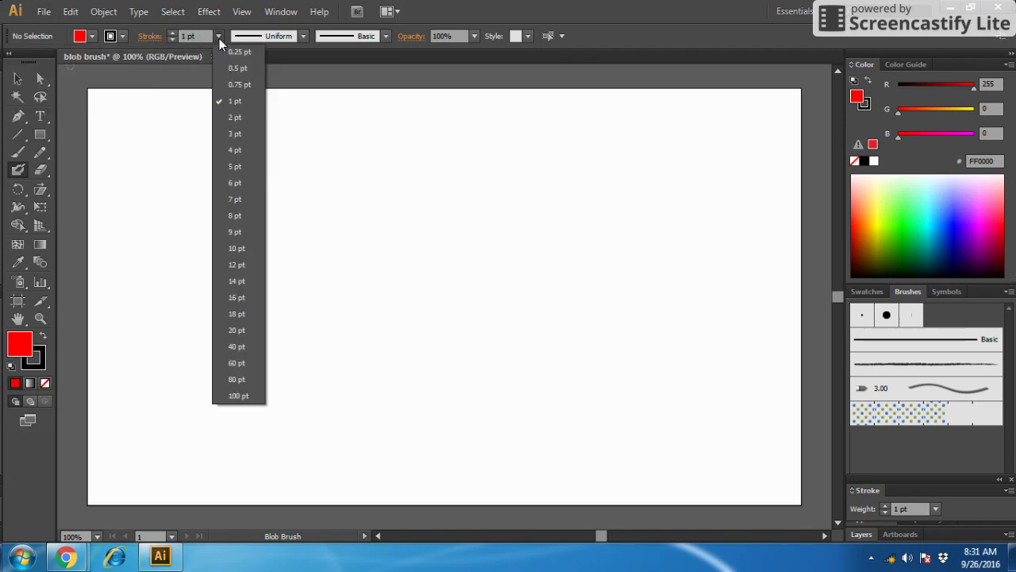
left_click(235, 199)
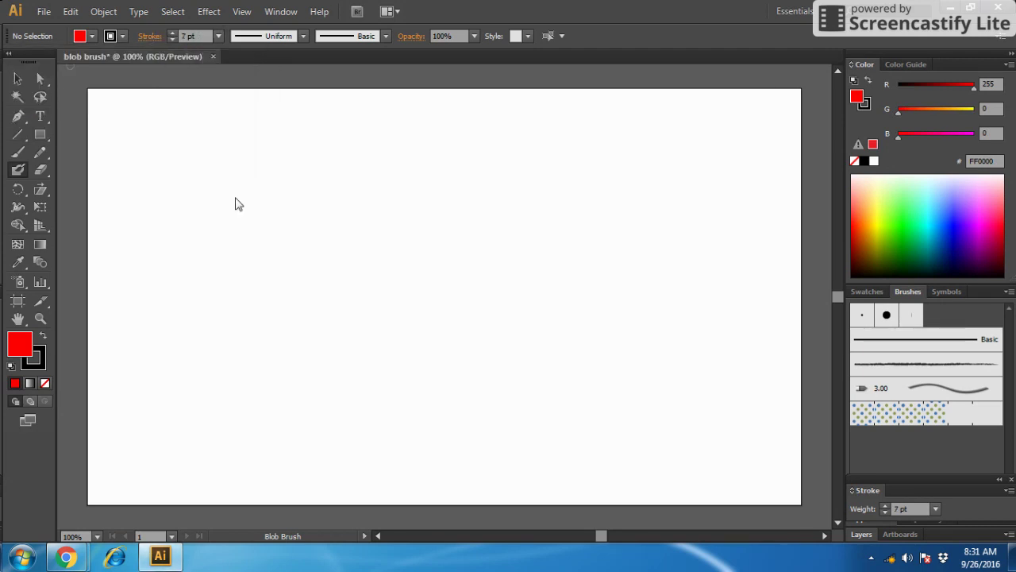
Paint a triangle crossed by a vertical line, plus three crossing strokes on the right
left_click(18, 169)
mouse_move(221, 166)
left_mouse_down()
mouse_move(475, 208)
mouse_move(403, 347)
mouse_move(221, 167)
left_mouse_up()
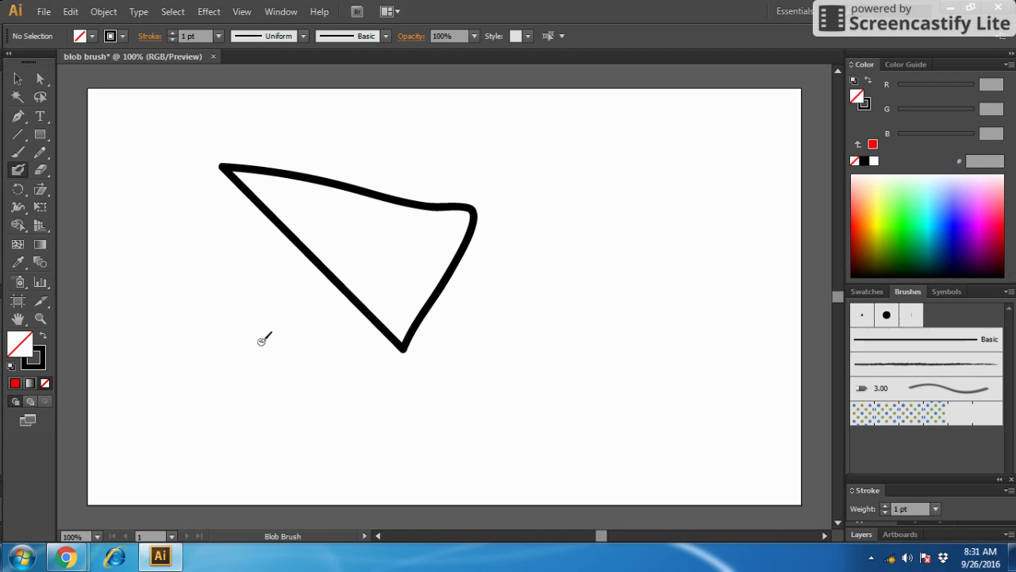
mouse_move(625, 130)
left_mouse_down()
mouse_move(569, 326)
mouse_move(481, 353)
left_mouse_up()
left_click_drag(559, 187, 702, 278)
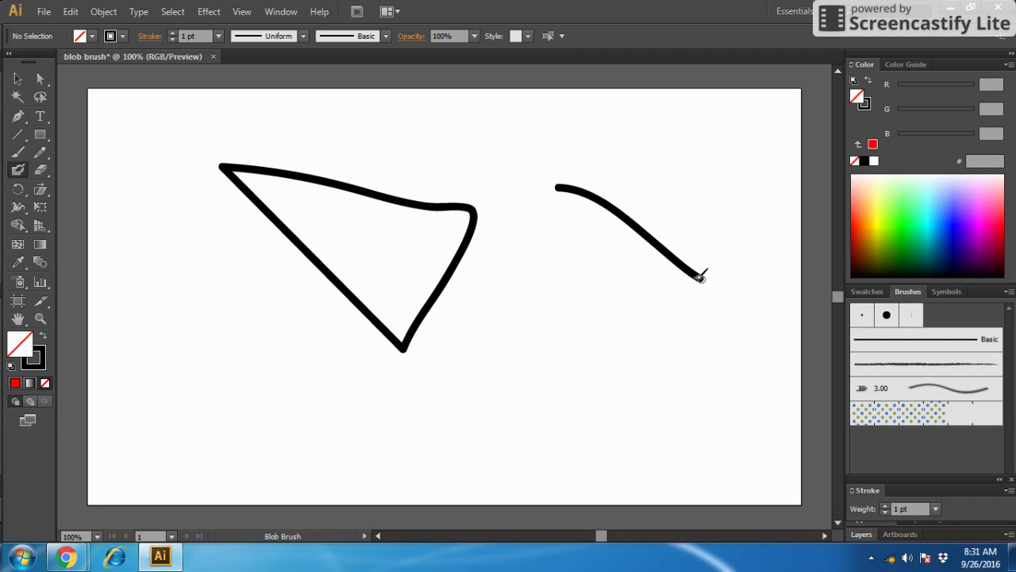
left_click_drag(676, 154, 646, 391)
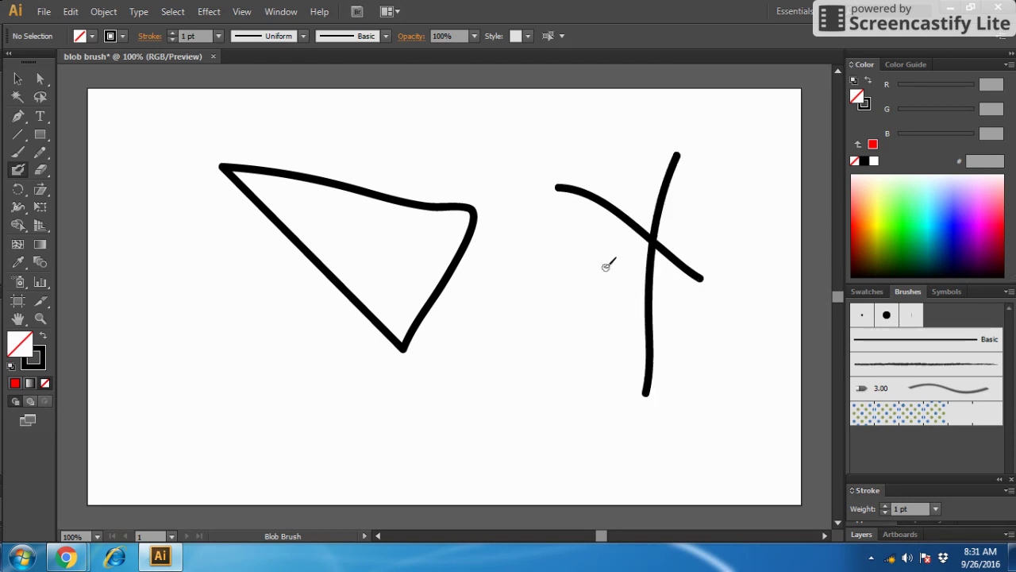
left_click_drag(597, 267, 804, 211)
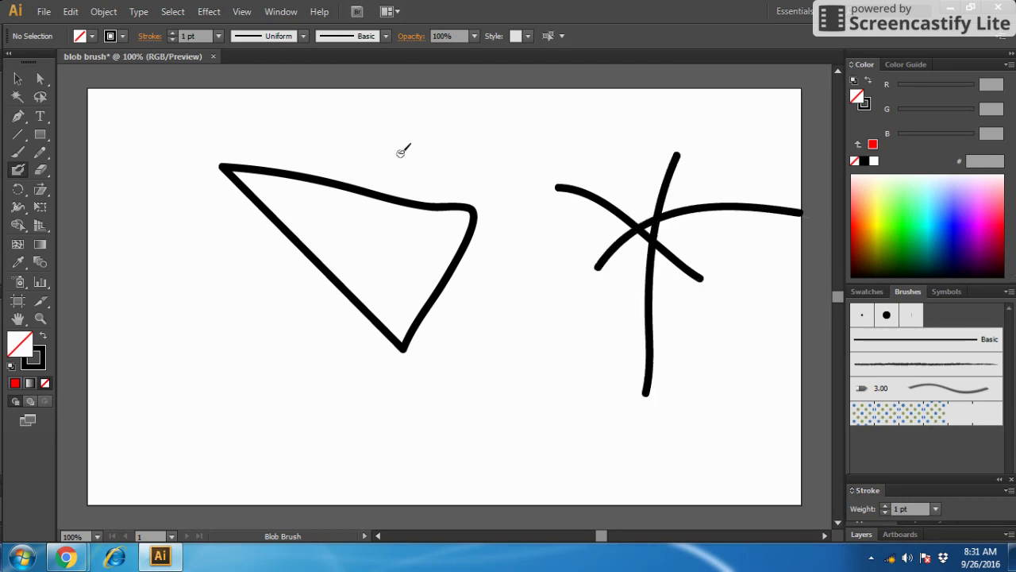
left_click_drag(401, 152, 373, 429)
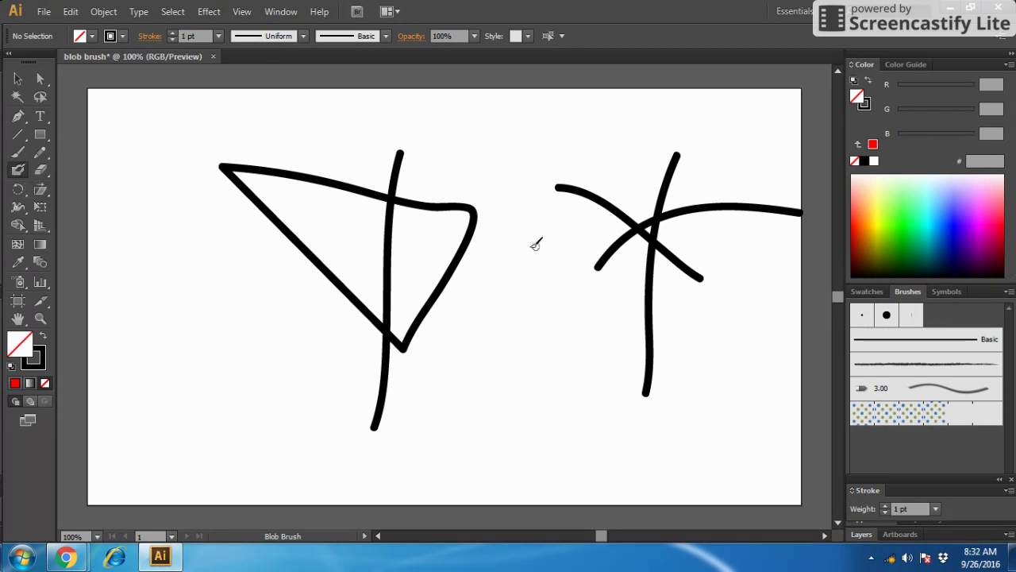
Select all strokes, browse the Swatches and Symbols panels, and choose the Basic brush
key("ctrl+a")
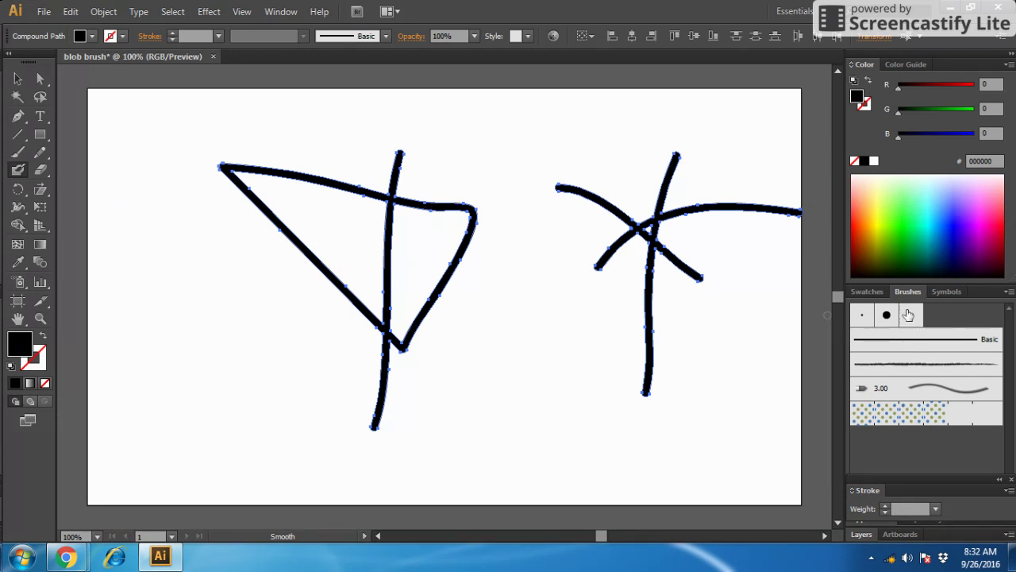
left_click(870, 293)
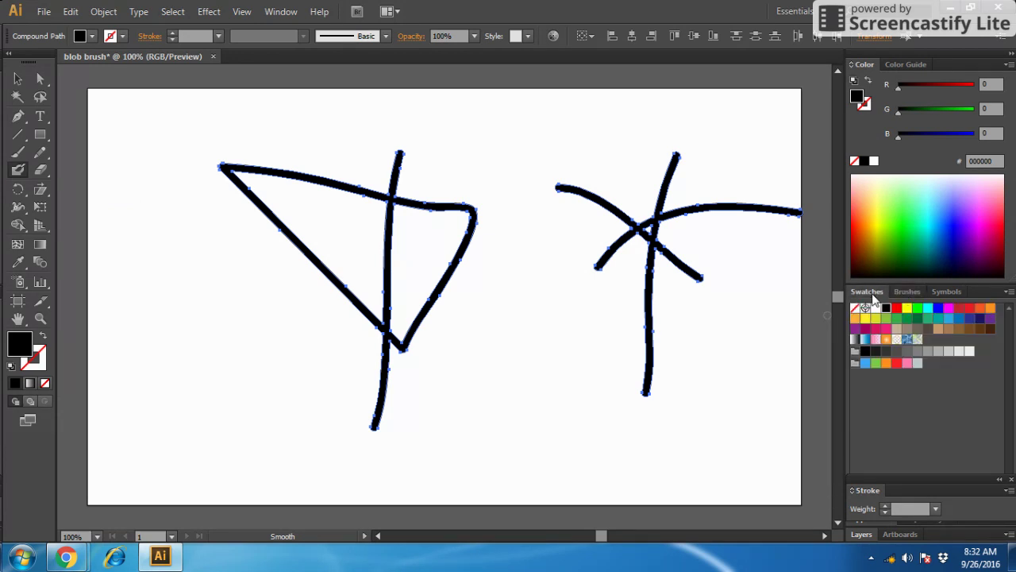
left_click(907, 292)
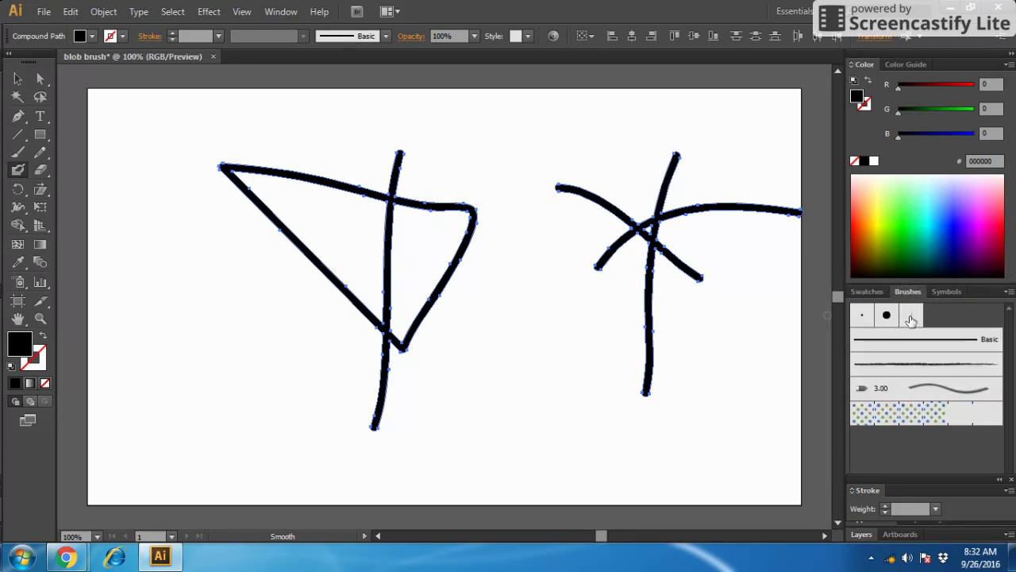
left_click(950, 292)
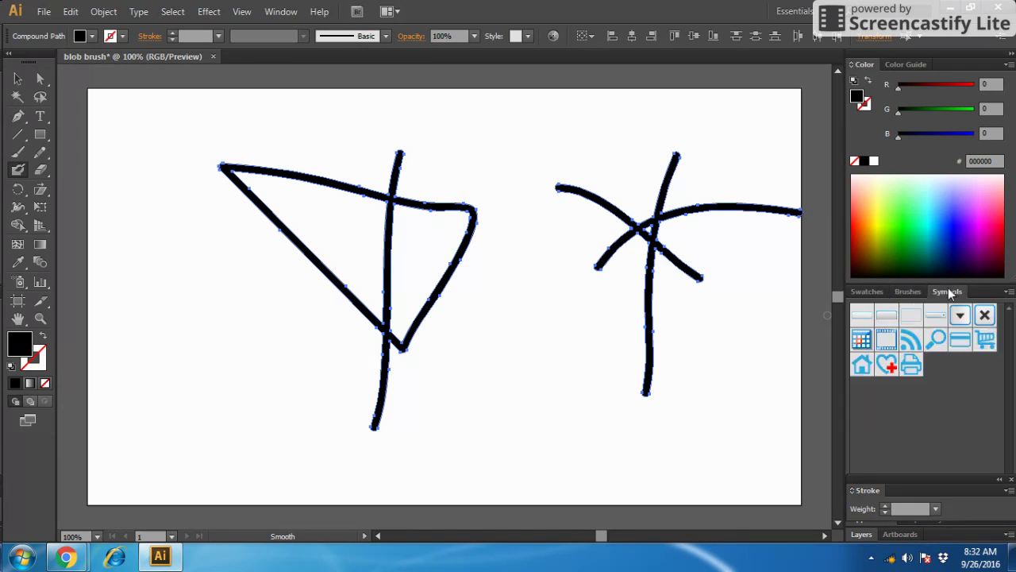
left_click(870, 292)
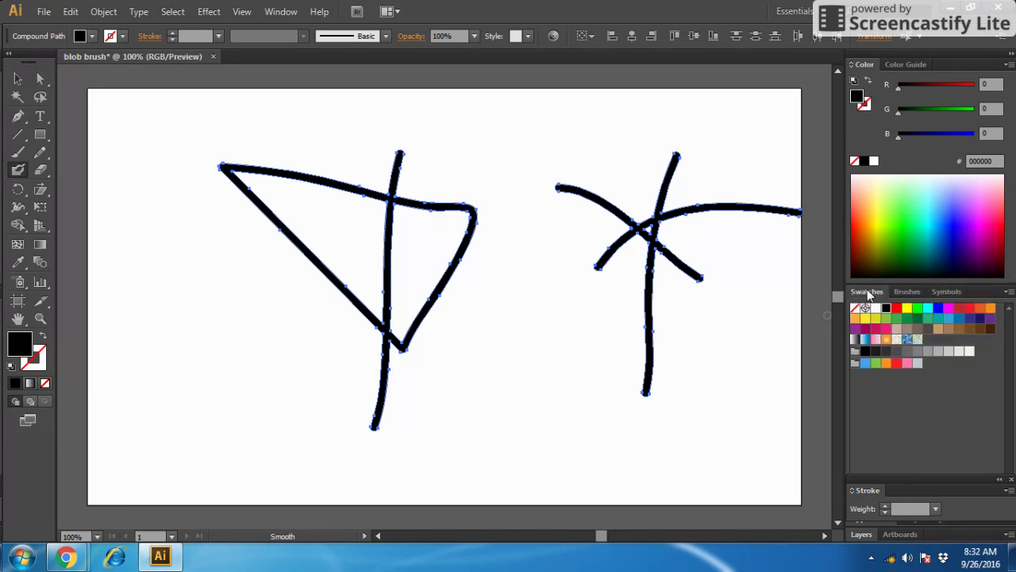
left_click(900, 293)
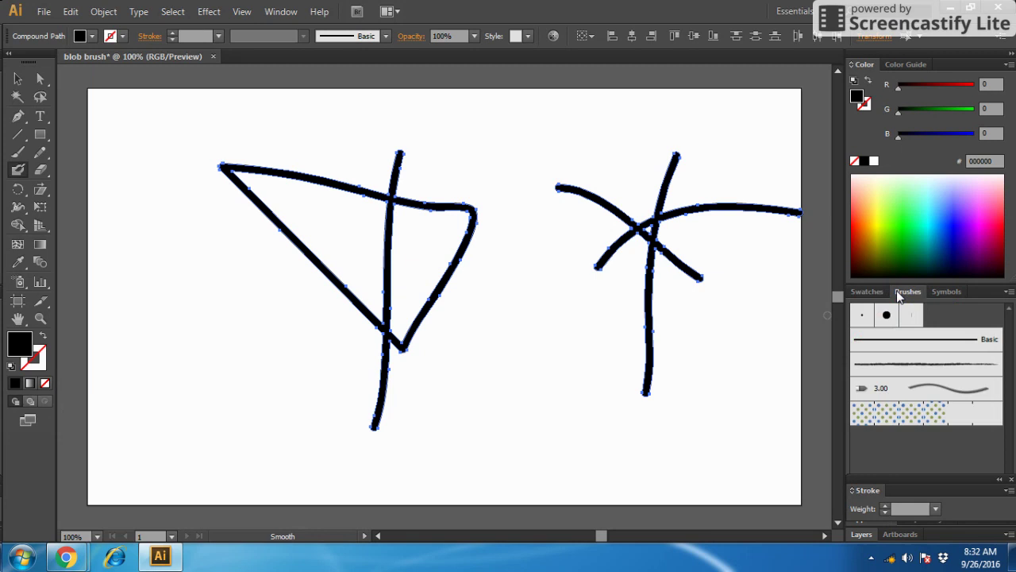
left_click(858, 339)
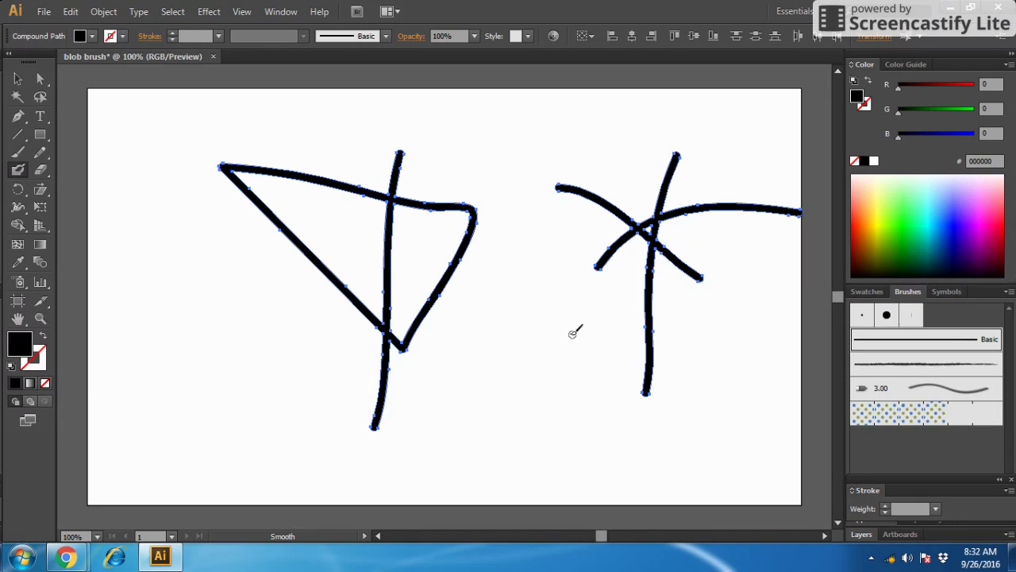
Paint two more strokes across the right cluster and apply Charcoal - Pencil to everything
left_click_drag(565, 329, 681, 381)
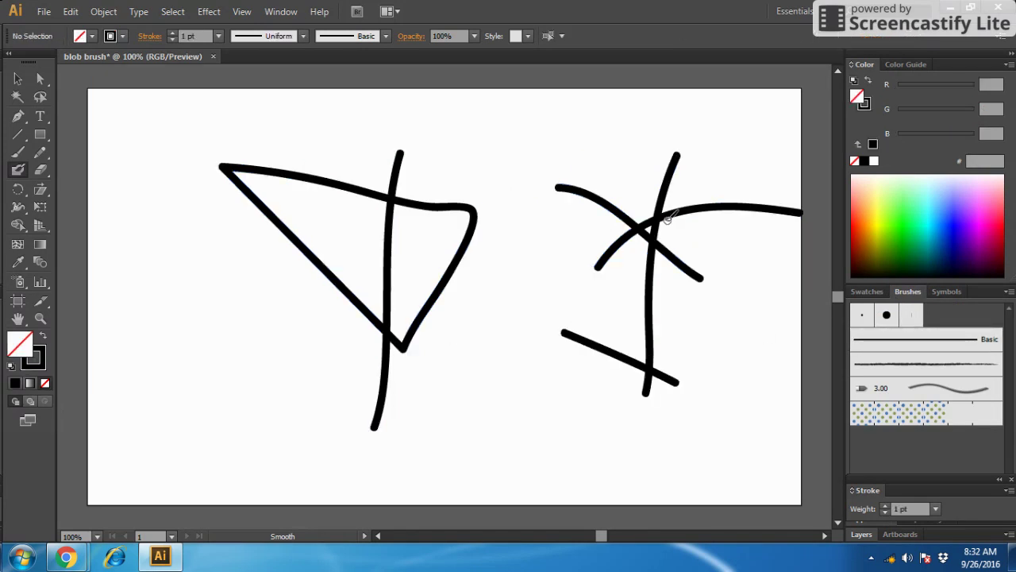
left_click_drag(656, 215, 745, 267)
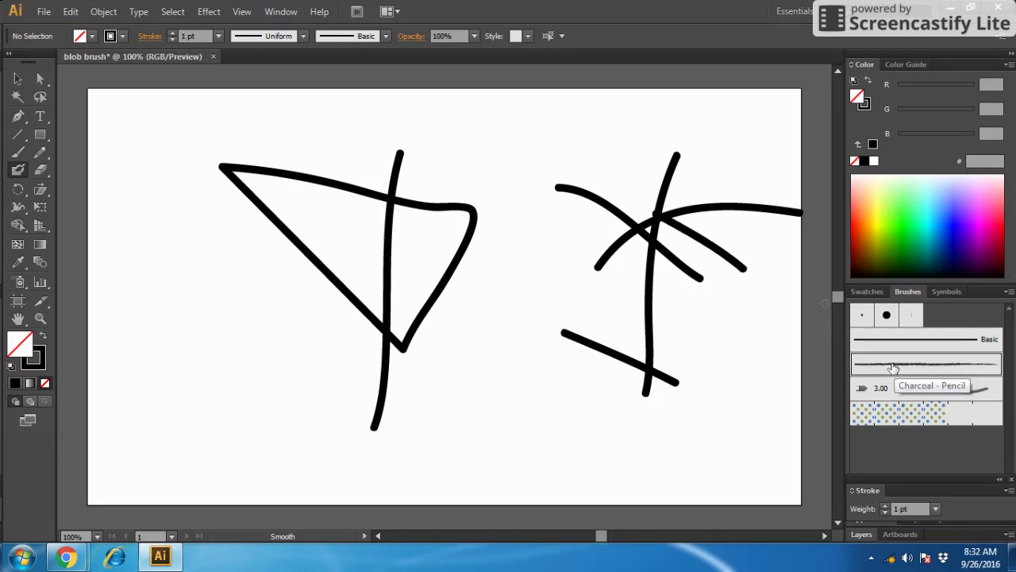
key("ctrl+a")
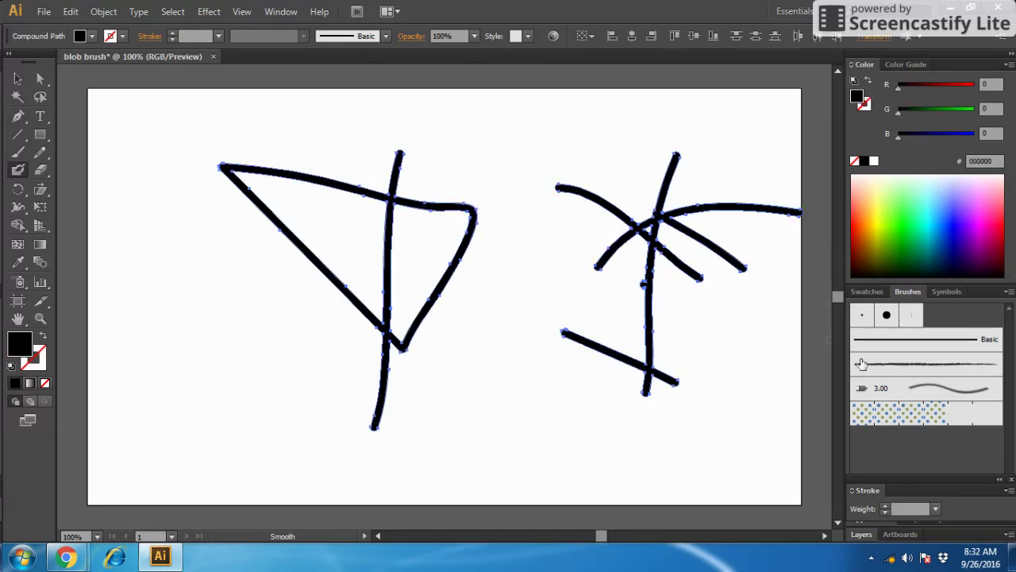
left_click(936, 367)
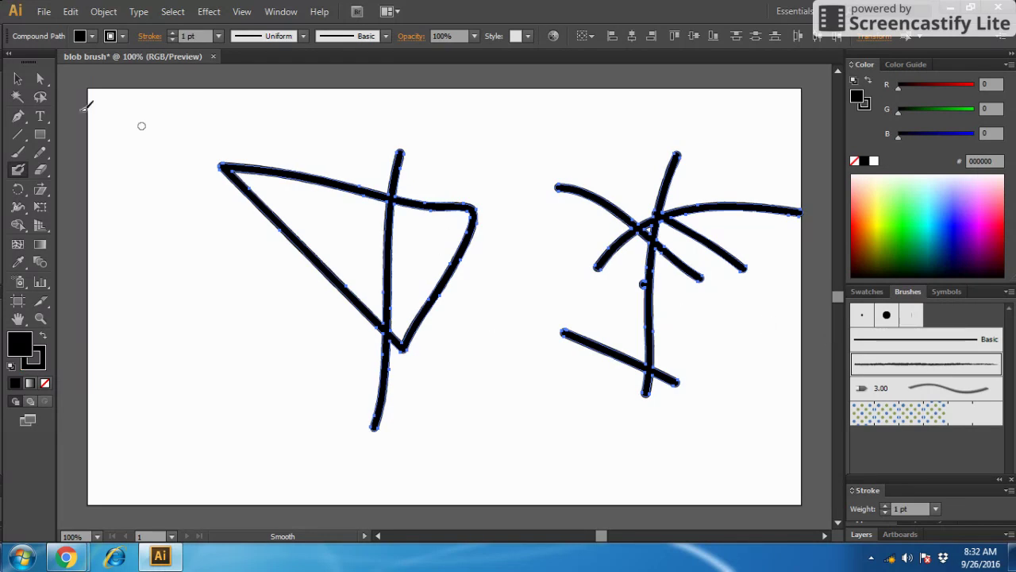
Add a small dot at the upper left and apply the Cat's Tongue brush to all artwork
key("ctrl+shift+a")
left_click(157, 185)
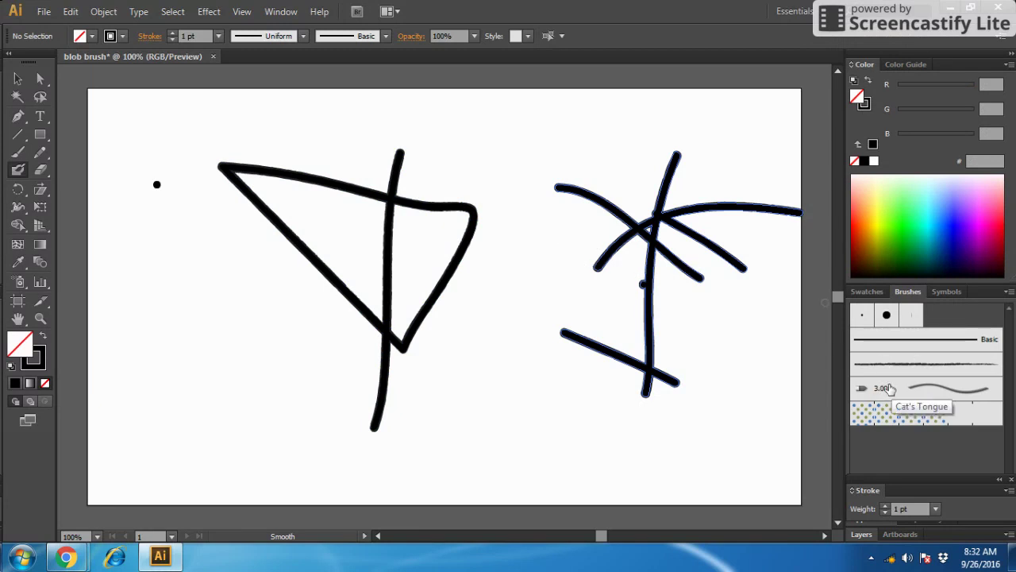
left_click(917, 388)
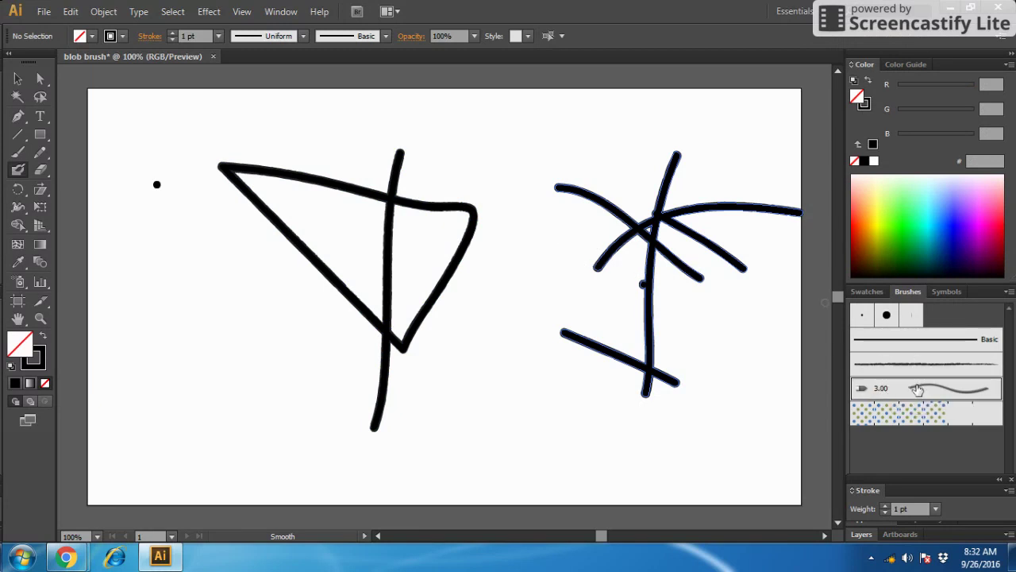
key("ctrl+a")
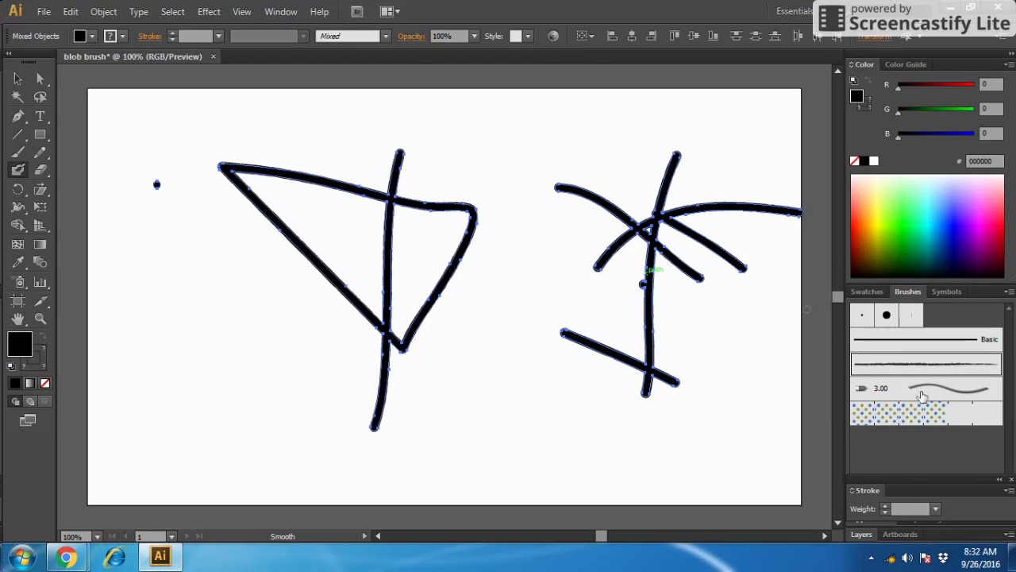
left_click(923, 395)
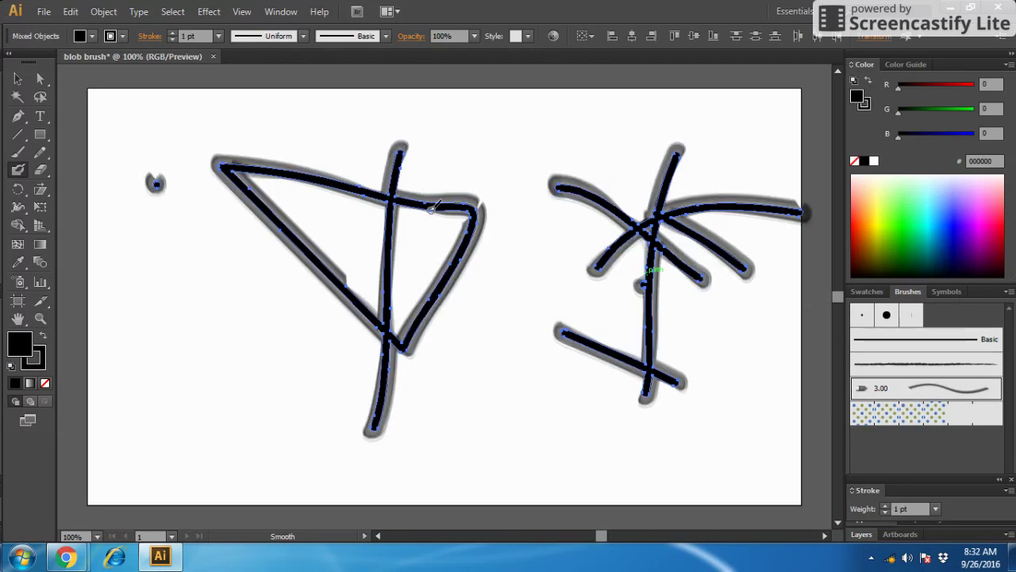
Deselect, marquee-zoom onto both freehand drawings, and select every stroke with Ctrl+A
left_click(17, 78)
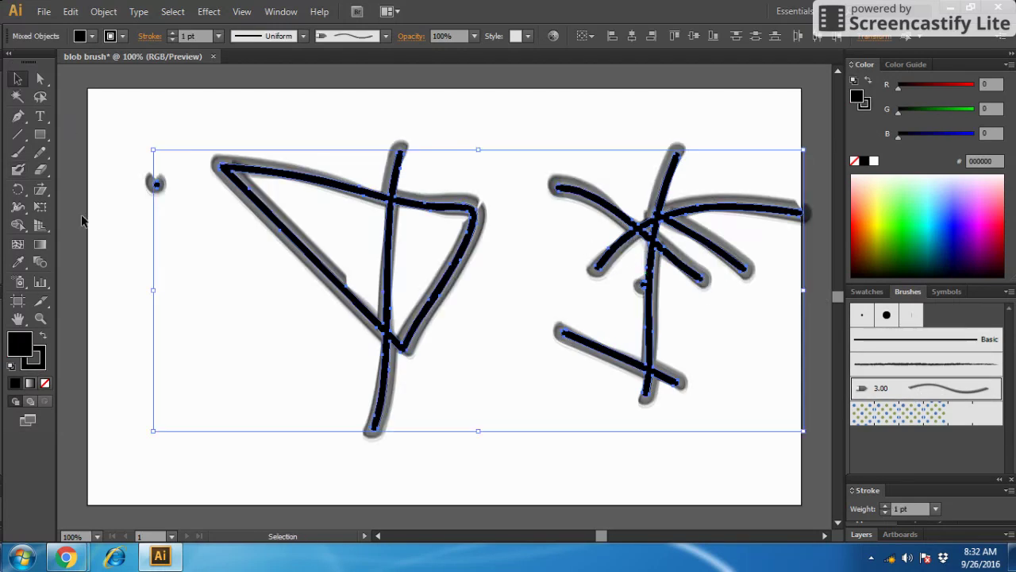
left_click(72, 252)
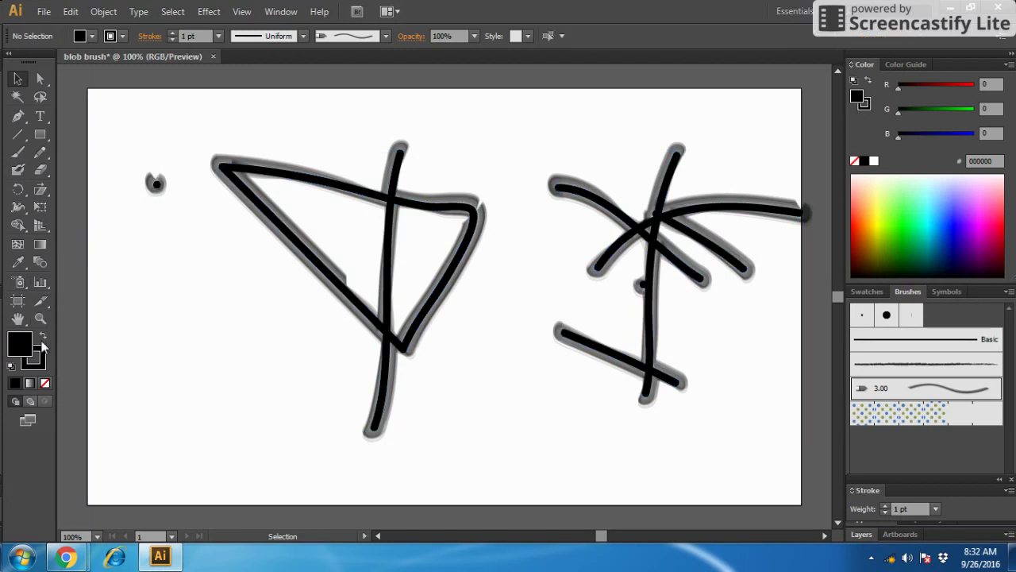
left_click(41, 319)
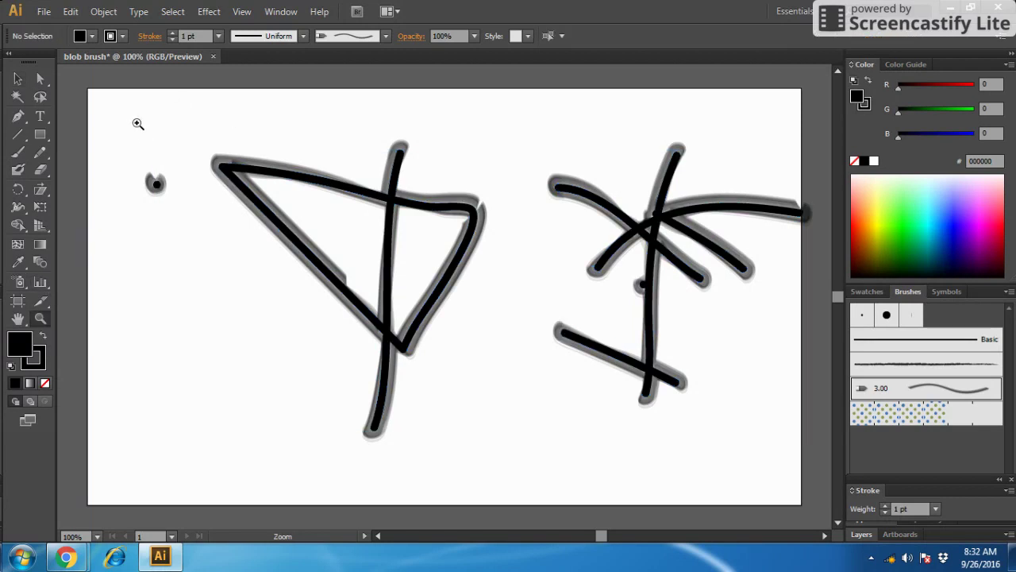
left_click_drag(133, 118, 787, 404)
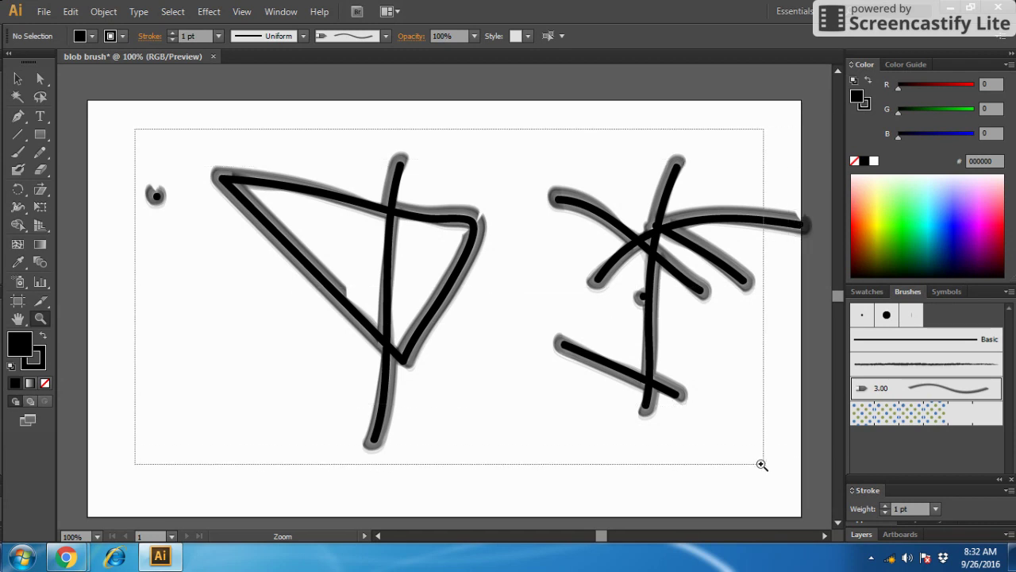
left_click_drag(787, 404, 762, 466)
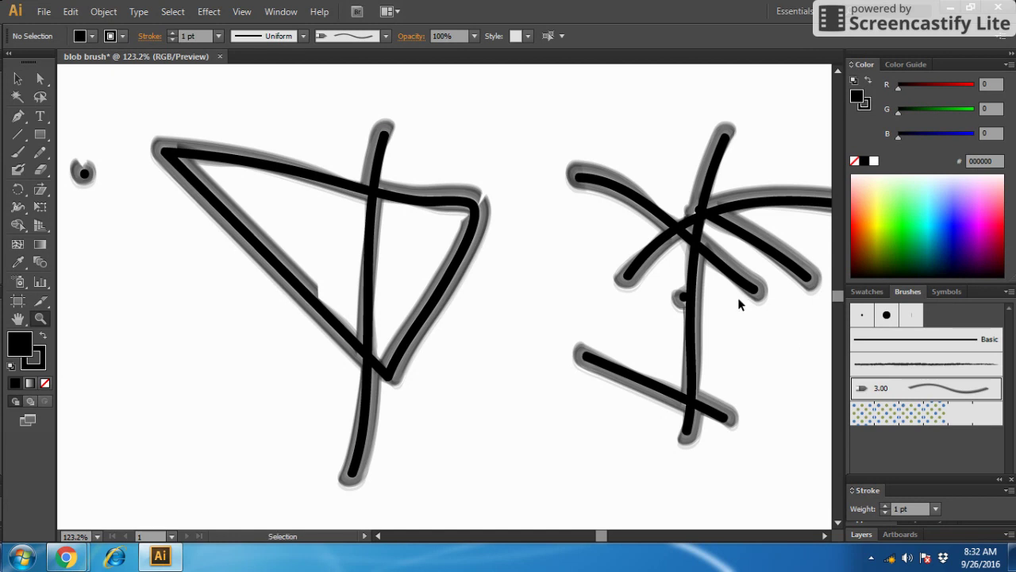
key("ctrl+a")
Apply the dotted pattern brush to the strokes and try red and green swatches
left_click(859, 416)
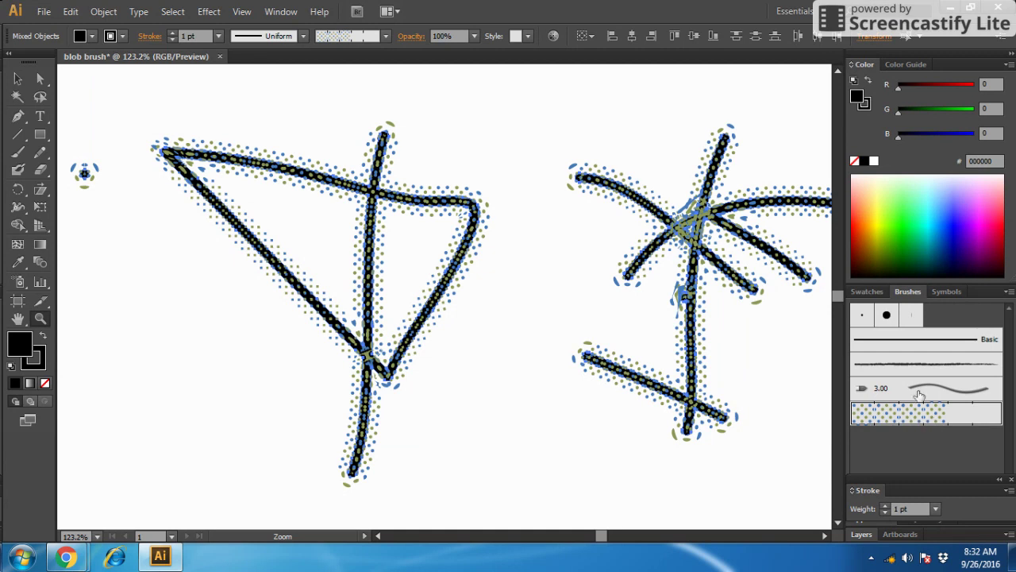
left_click(865, 293)
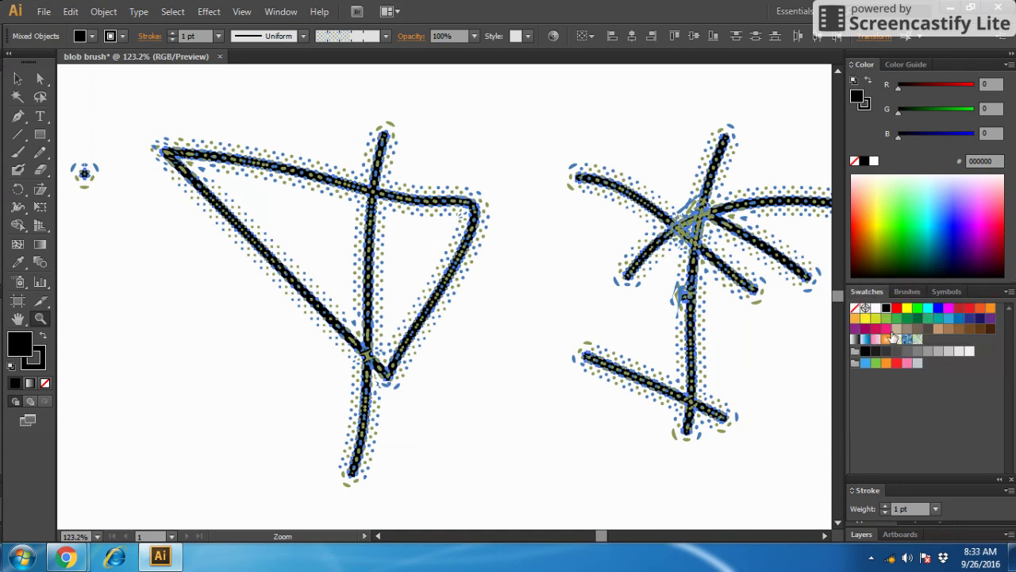
left_click(898, 308)
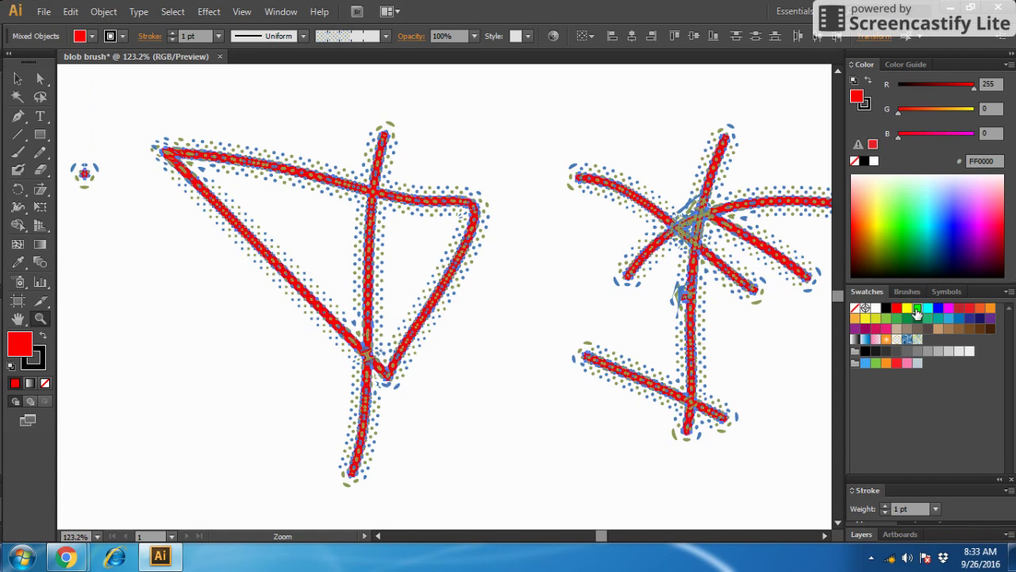
left_click(917, 322)
Settle on a bright green fill after dark green, orange pattern and red, with 3 pt. Round brush
left_click(917, 321)
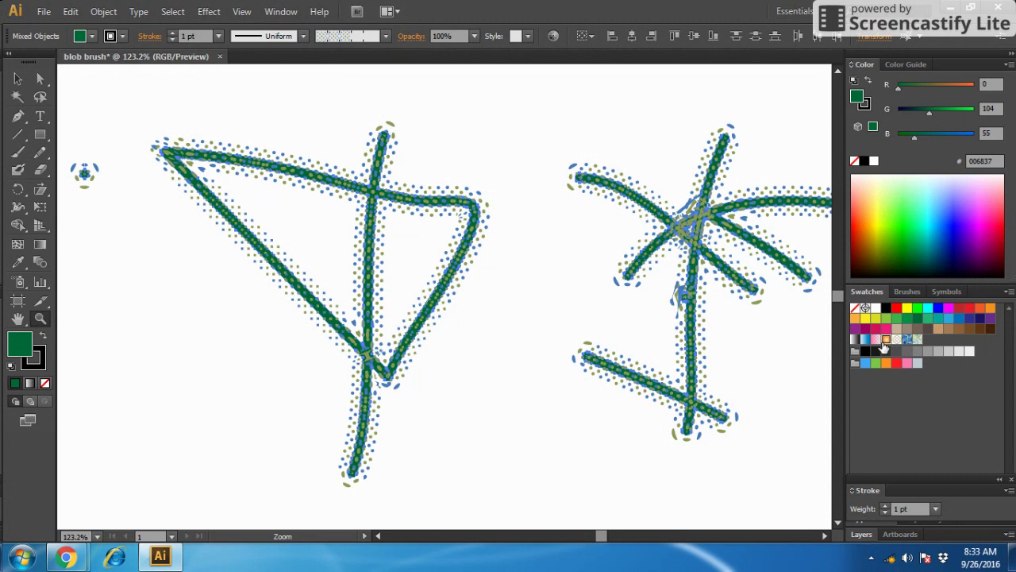
left_click(884, 343)
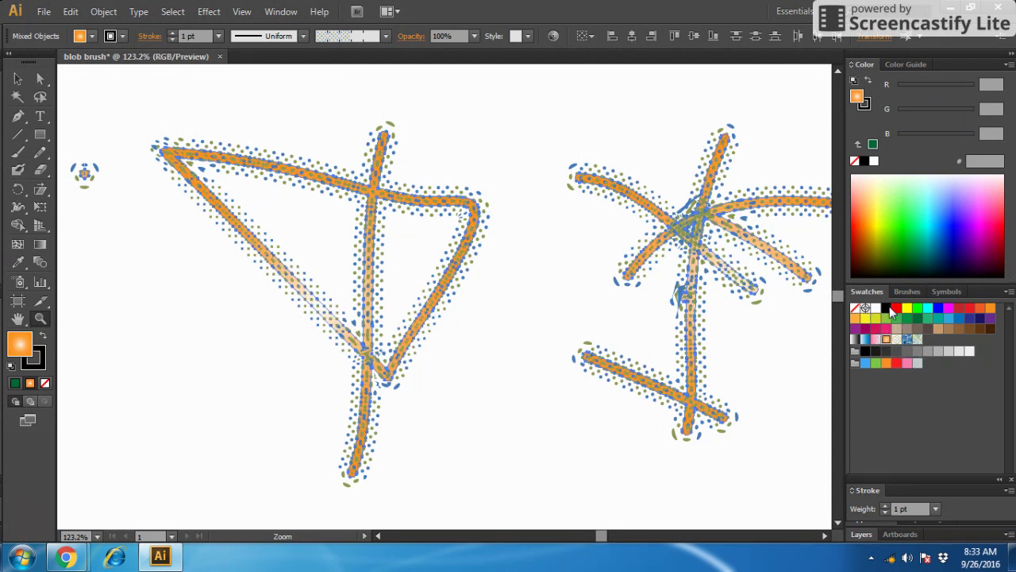
left_click(896, 308)
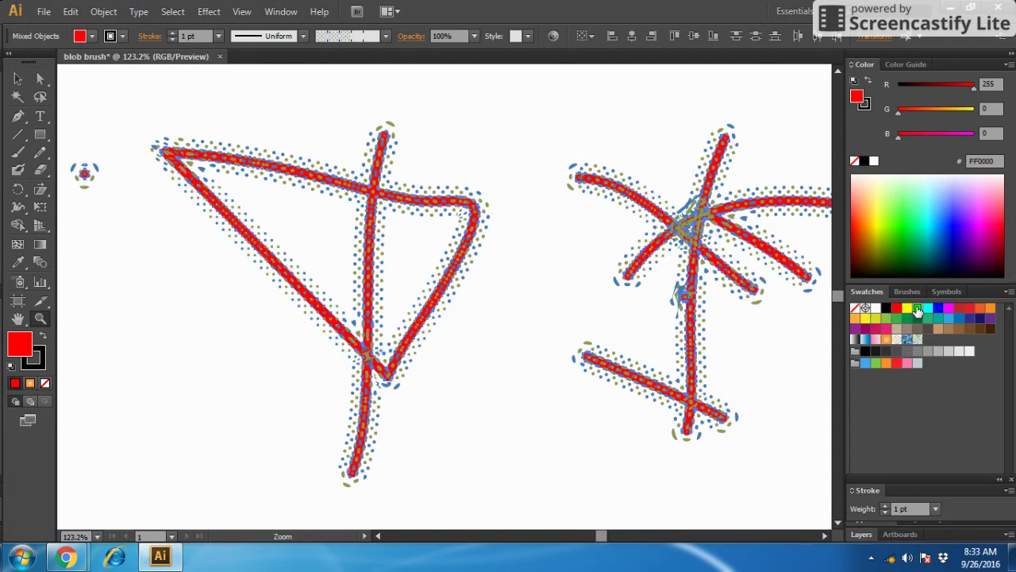
left_click(918, 308)
left_click(906, 293)
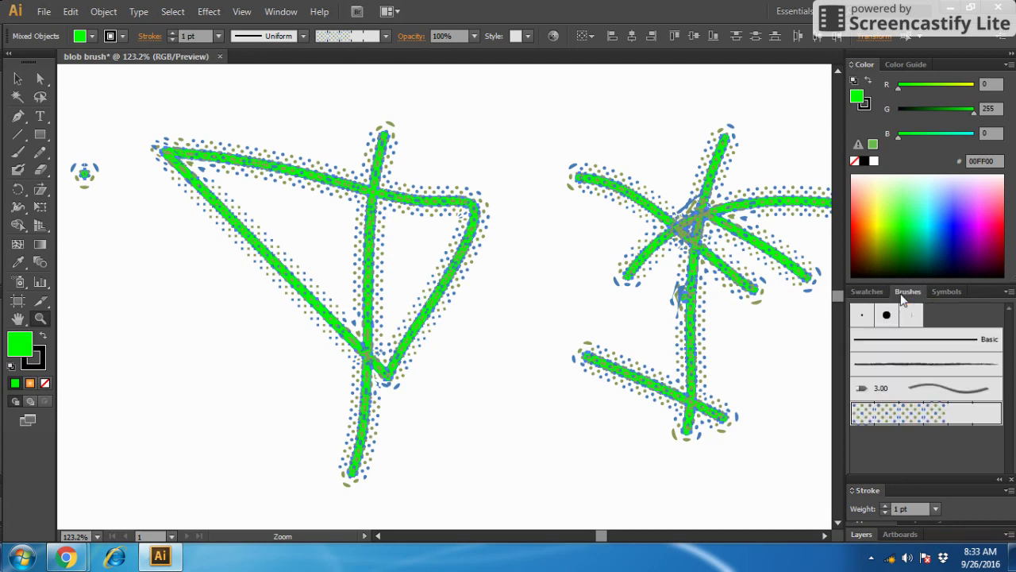
left_click(861, 318)
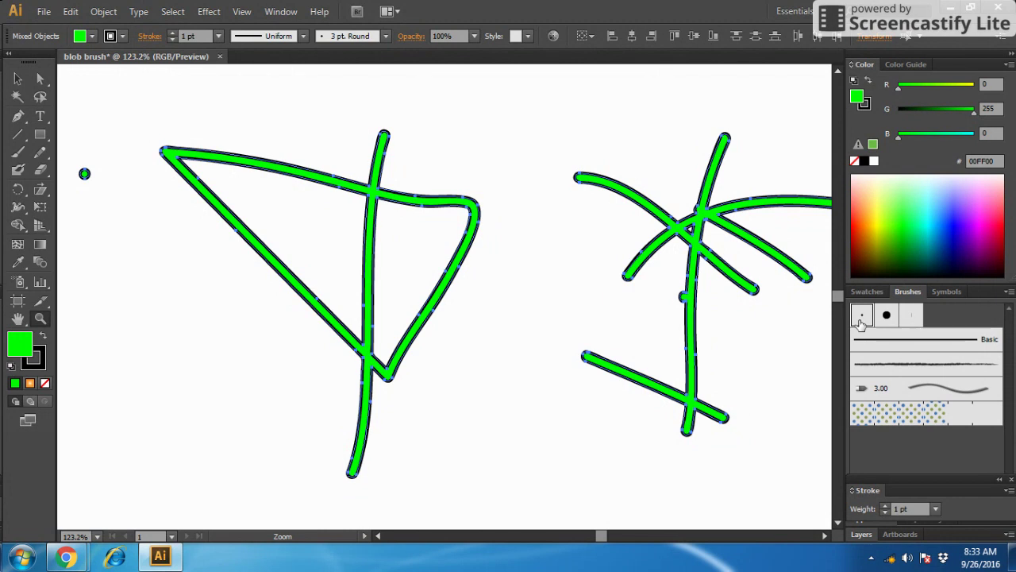
Try the 10 pt. Round and 5 pt. Flat brushes, then return to 3 pt. Round
left_click(886, 316)
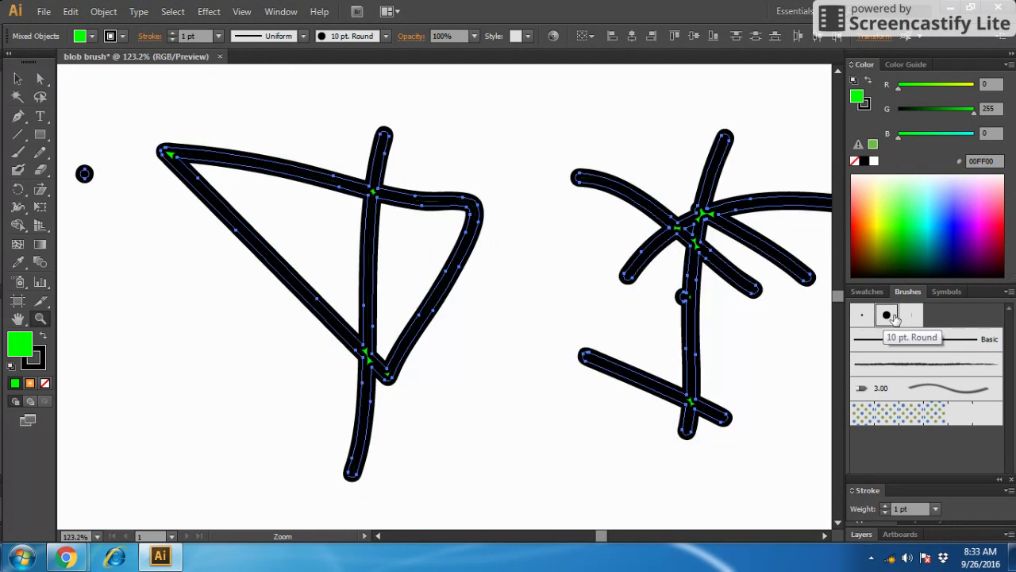
left_click(911, 316)
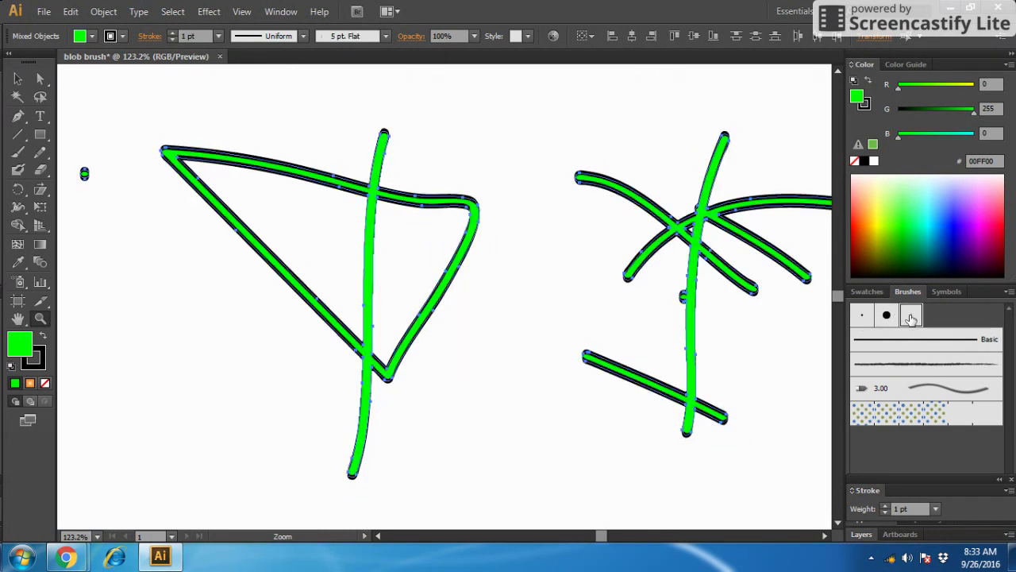
left_click(863, 319)
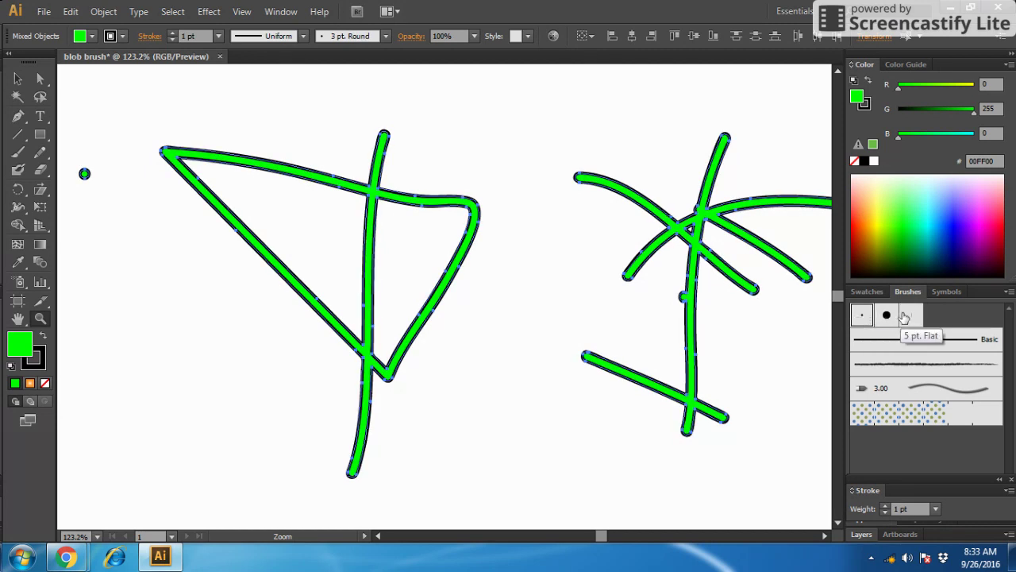
left_click(945, 292)
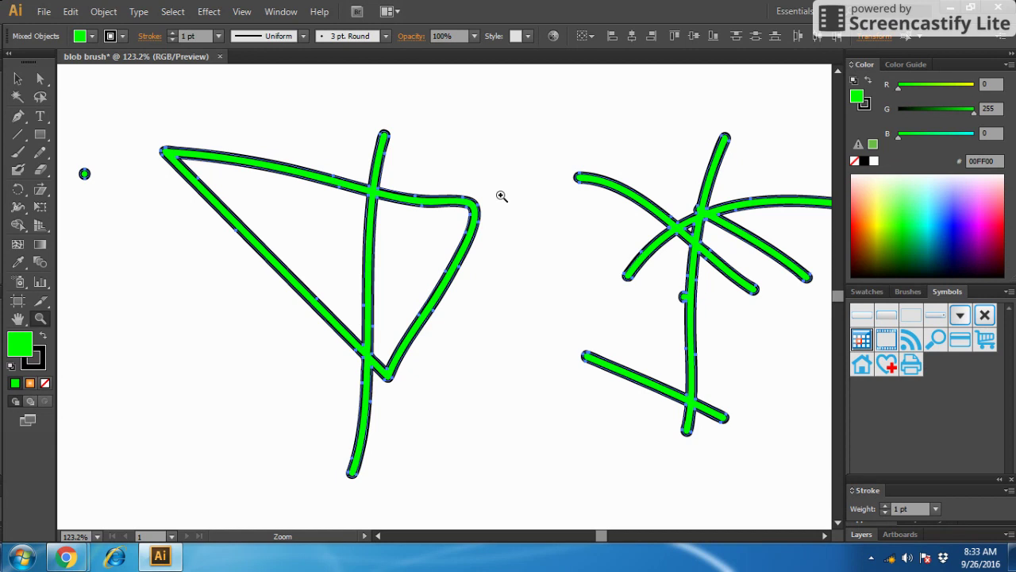
Zoom into the right drawing and move the RSS symbol after the magnifier symbol
left_click_drag(498, 193, 631, 323)
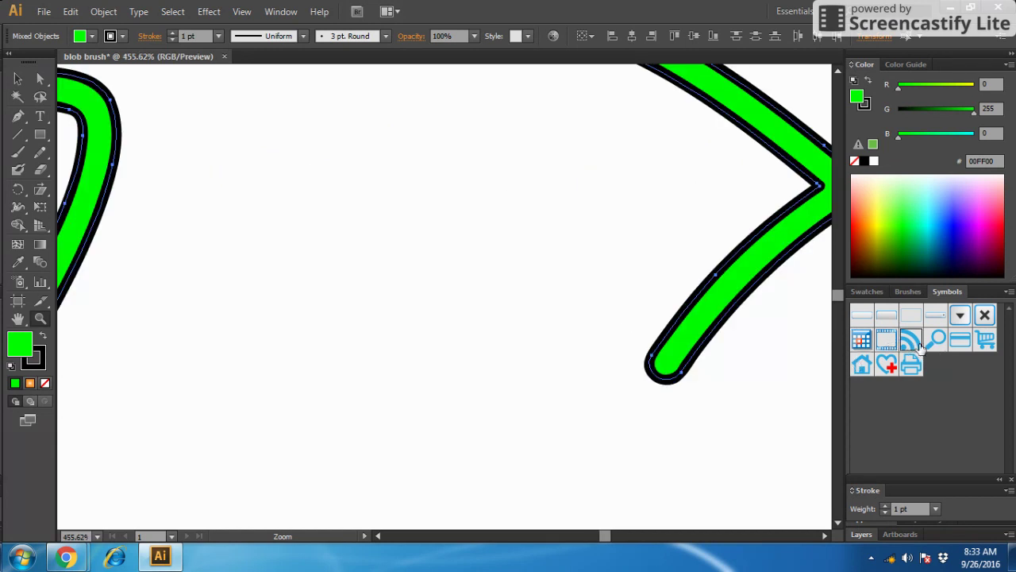
left_click_drag(919, 343, 946, 343)
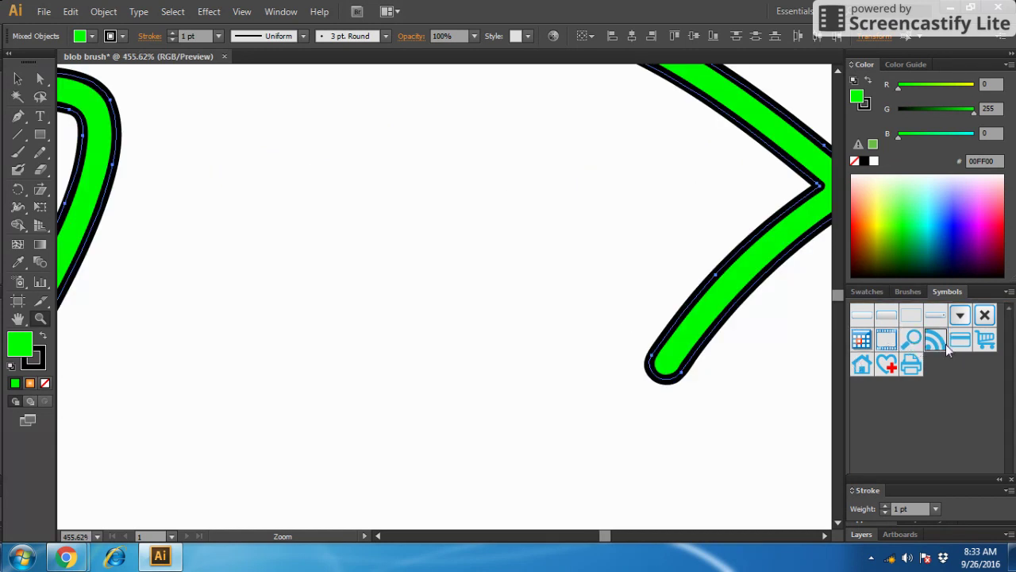
left_click(878, 364)
Set the view to 100%, then marquee-zoom onto the left triangle drawing
left_click(97, 537)
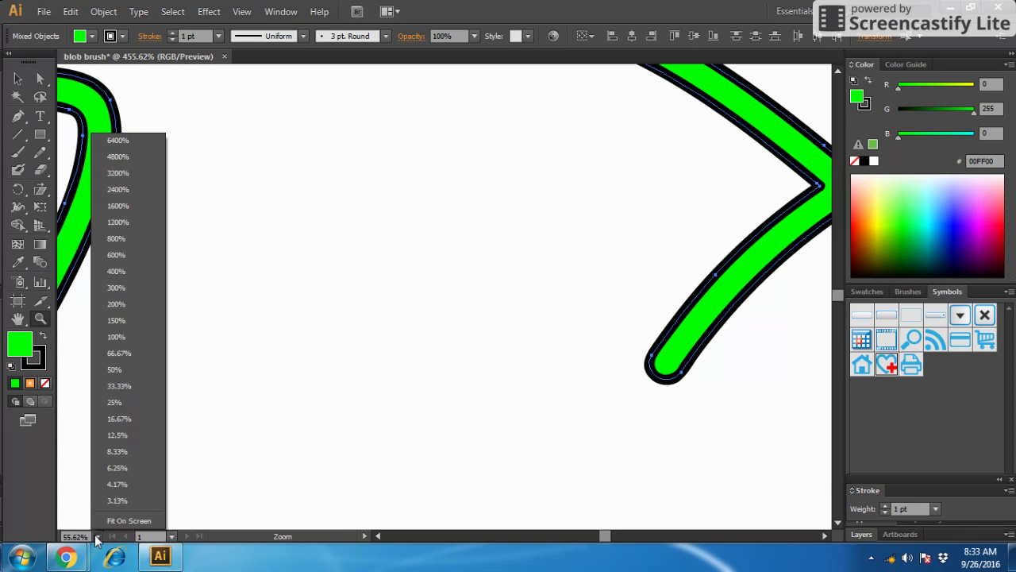
left_click(116, 336)
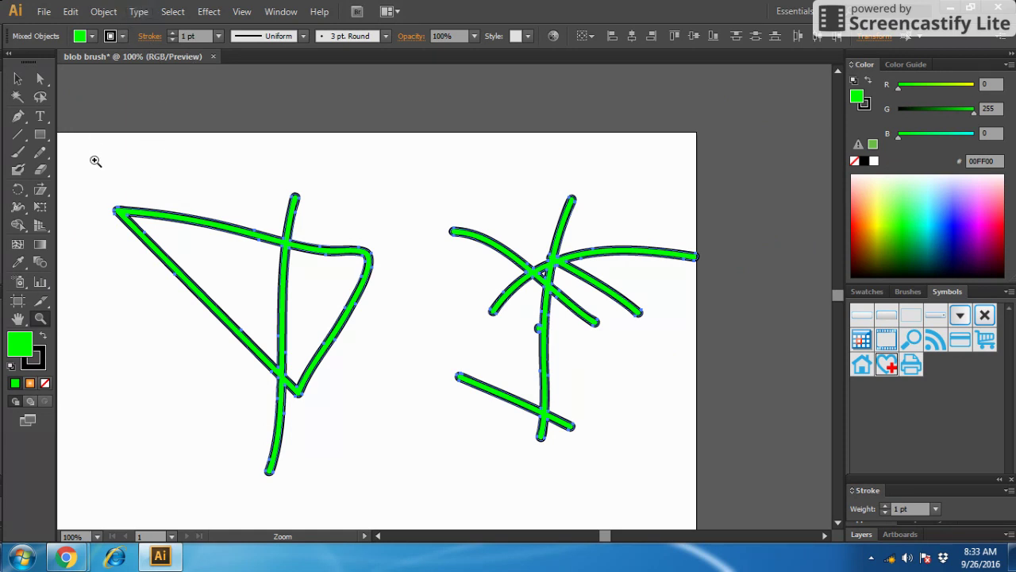
left_click_drag(69, 178, 431, 449)
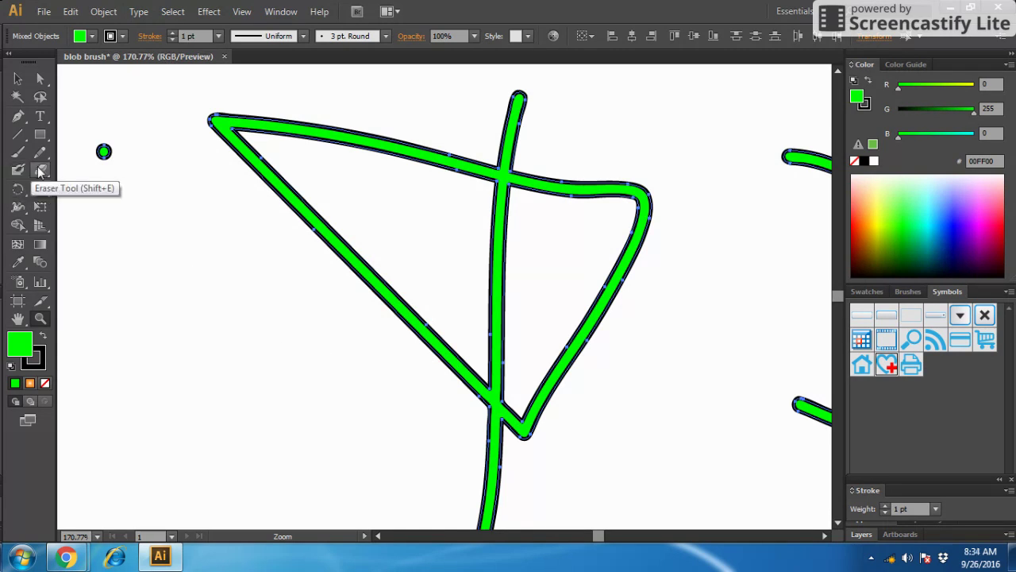
Erase gaps in the triangle's top and diagonal edges and remove its inner vertical stroke
left_click(40, 170)
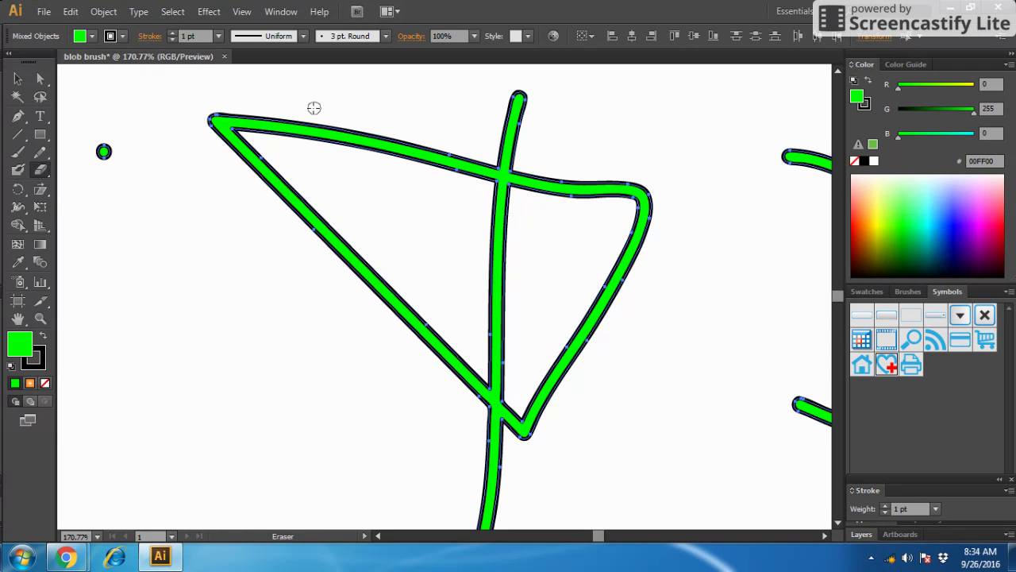
left_click_drag(332, 110, 357, 177)
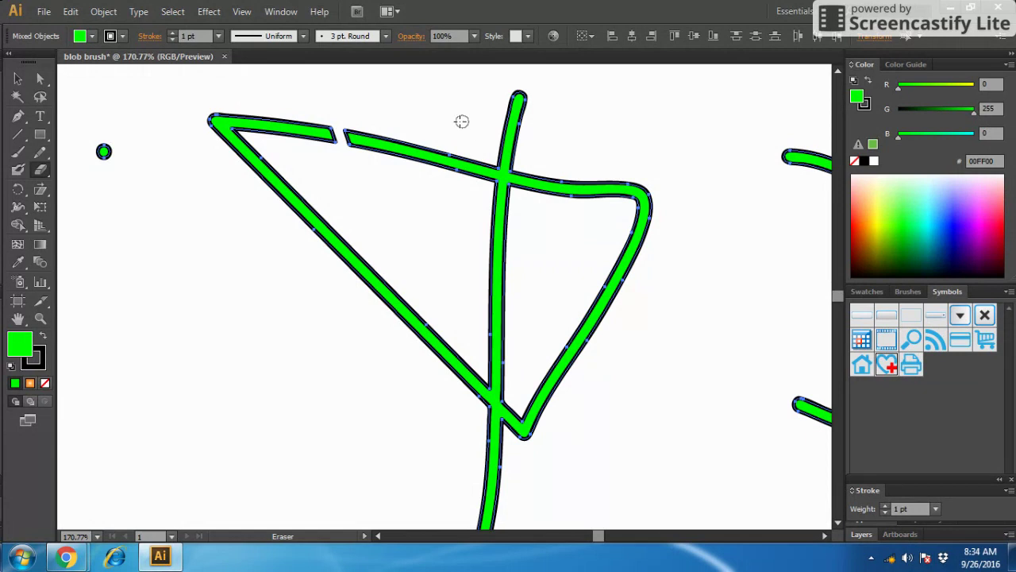
left_click_drag(461, 120, 489, 228)
left_click_drag(628, 156, 596, 277)
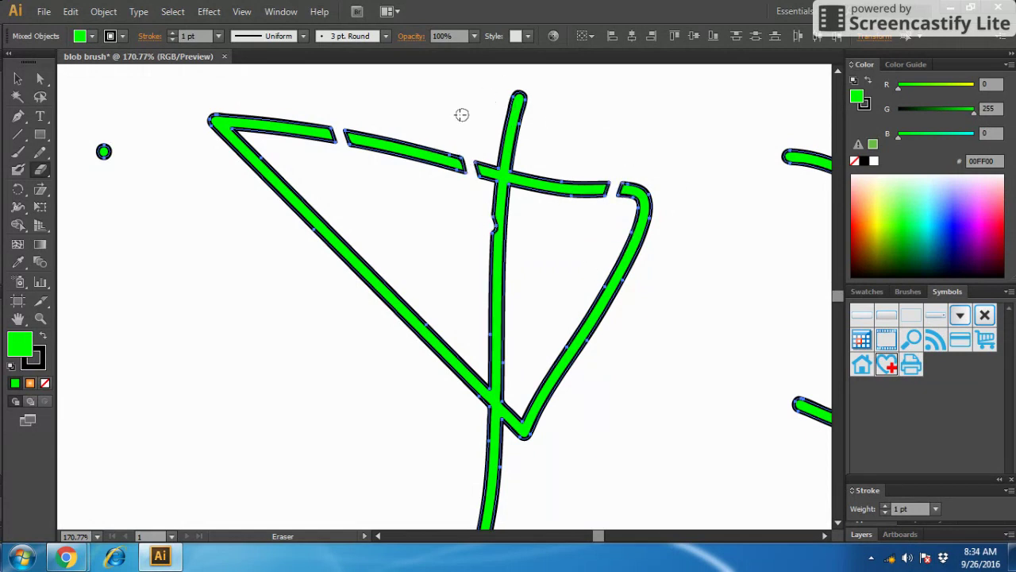
left_click_drag(485, 106, 632, 143)
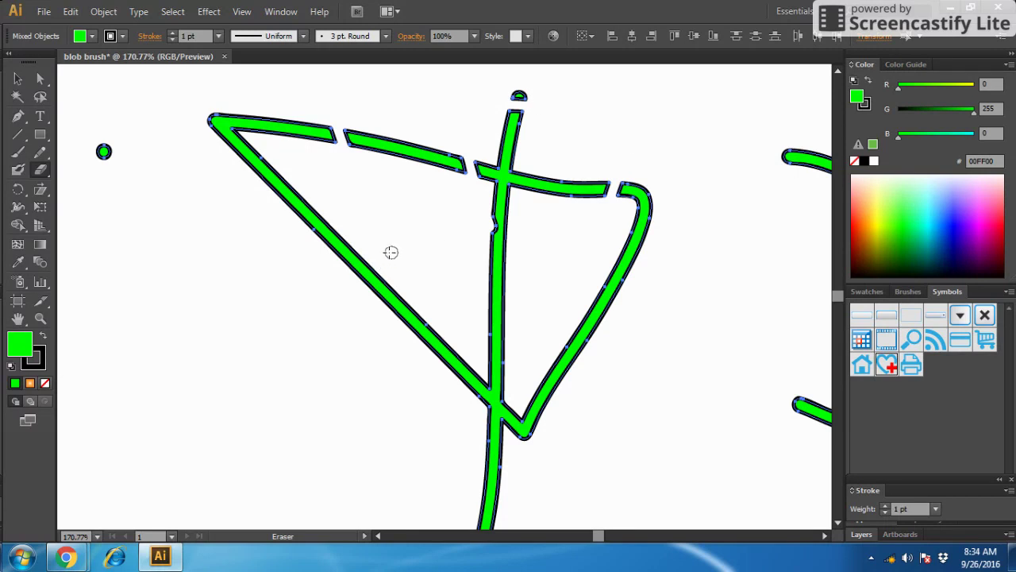
left_click_drag(390, 252, 331, 334)
left_click_drag(556, 310, 637, 376)
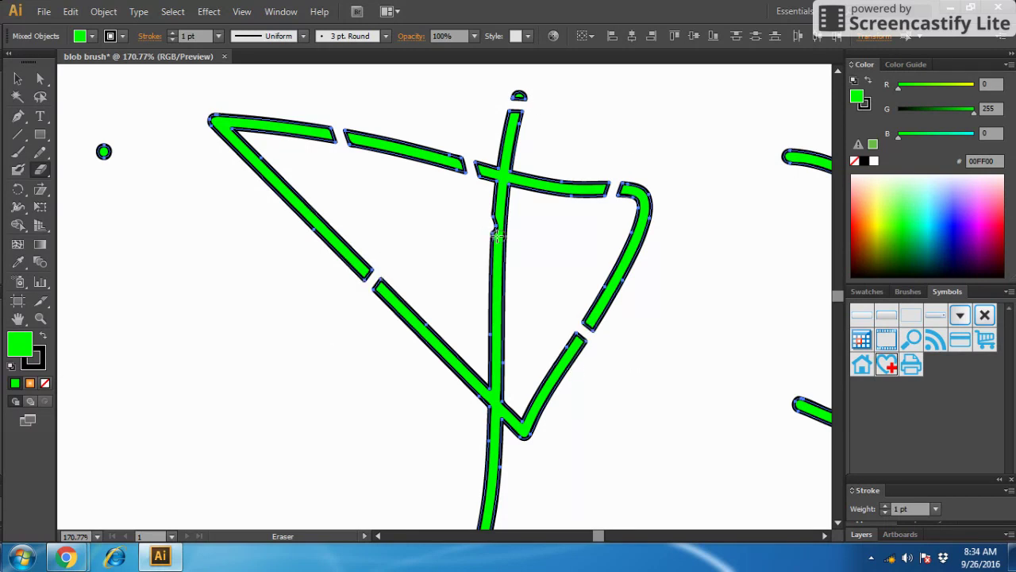
mouse_move(496, 235)
left_mouse_down()
mouse_move(509, 336)
mouse_move(499, 381)
mouse_move(490, 363)
mouse_move(497, 187)
mouse_move(511, 254)
mouse_move(501, 200)
left_mouse_up()
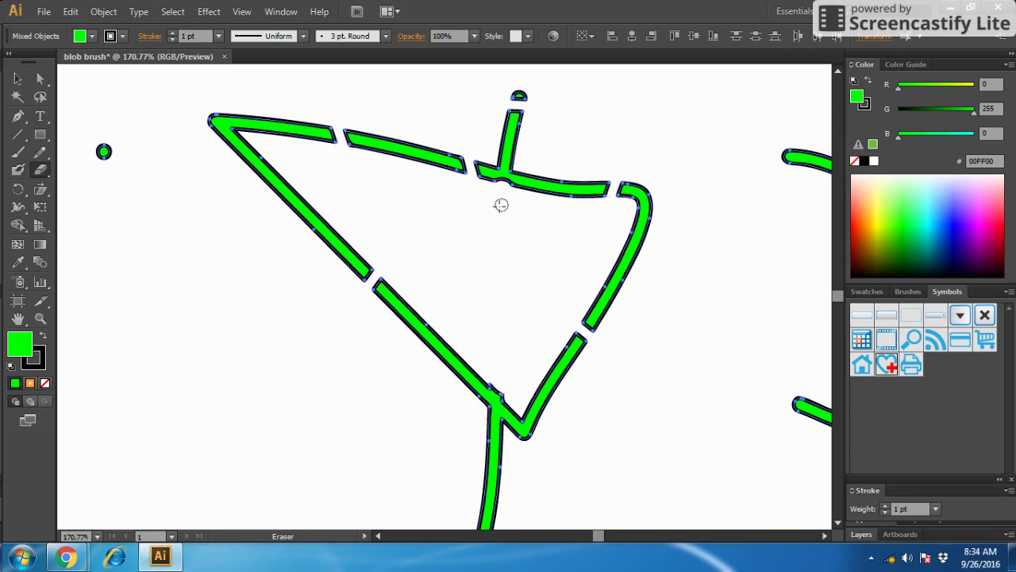